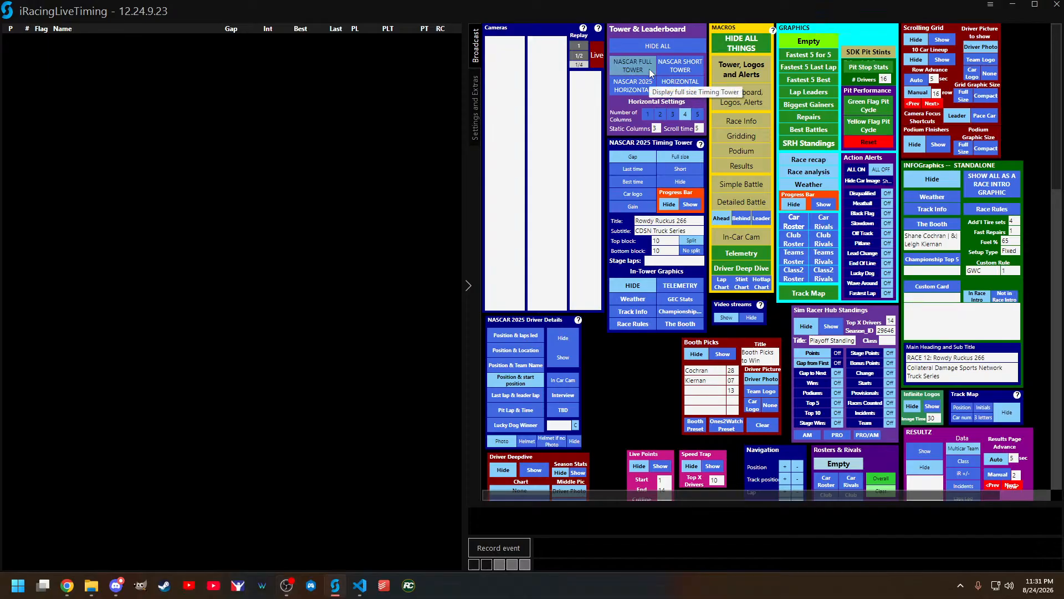
# Step: Switch the leaderboard between NASCAR 2025 Horizontal and NASCAR Full Tower twice, ending on NASCAR Full Tower
pyautogui.click(643, 90)
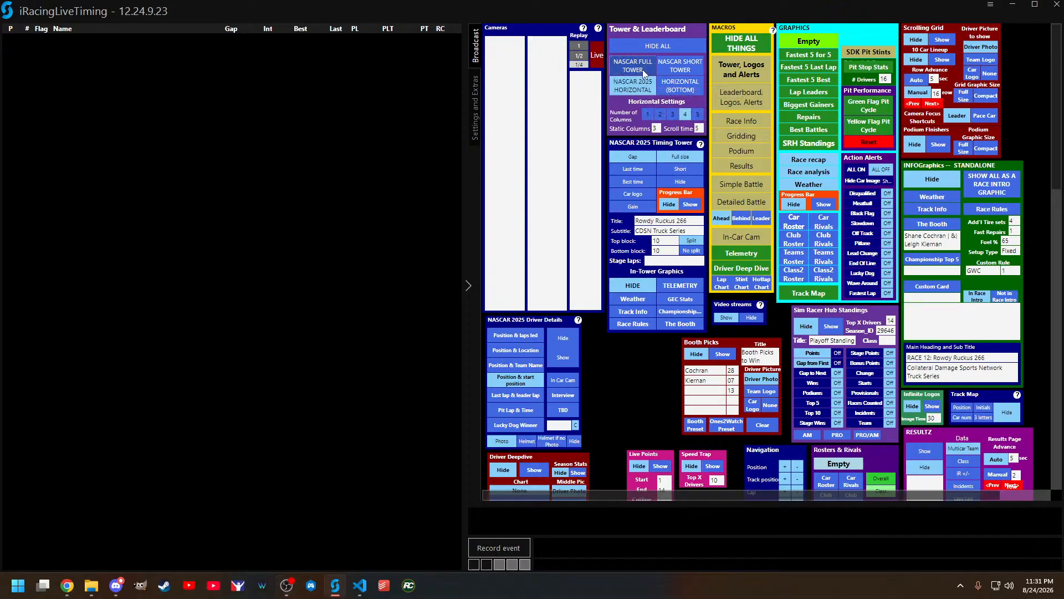
pyautogui.click(642, 72)
pyautogui.click(638, 90)
pyautogui.click(637, 72)
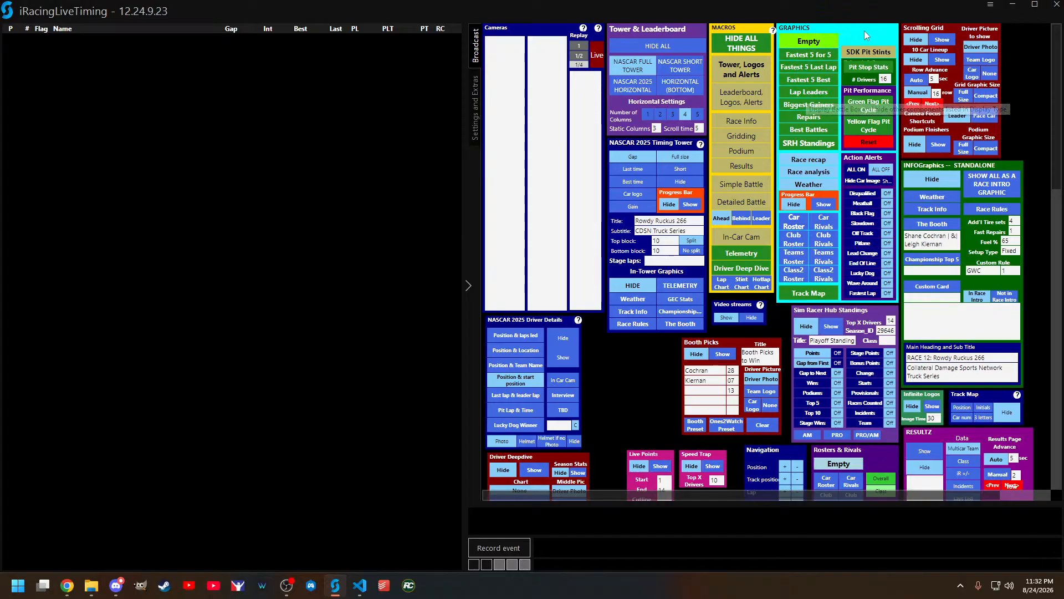
# Step: Enter edit mode and show the Empty graphics button's properties in an enlarged properties area
pyautogui.hotkey('ctrl', 'e')
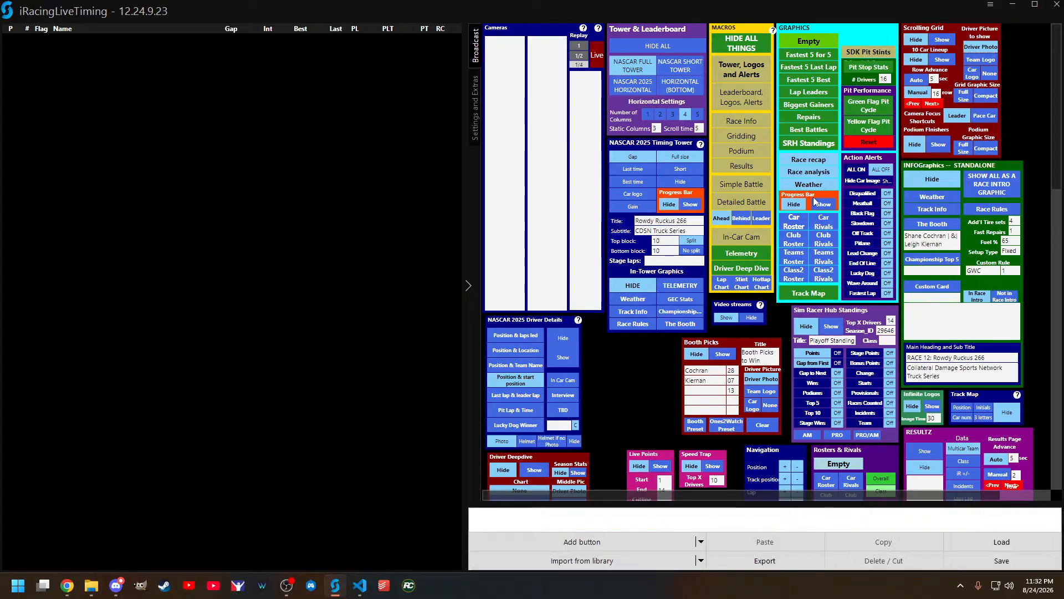
pyautogui.click(810, 45)
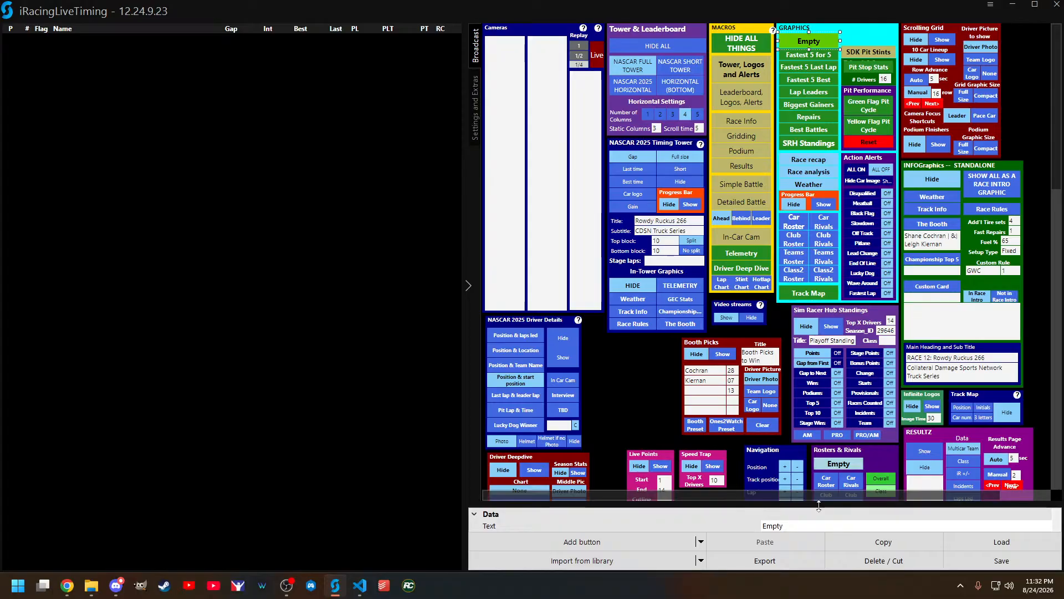
pyautogui.moveTo(820, 503); pyautogui.dragTo(793, 157)
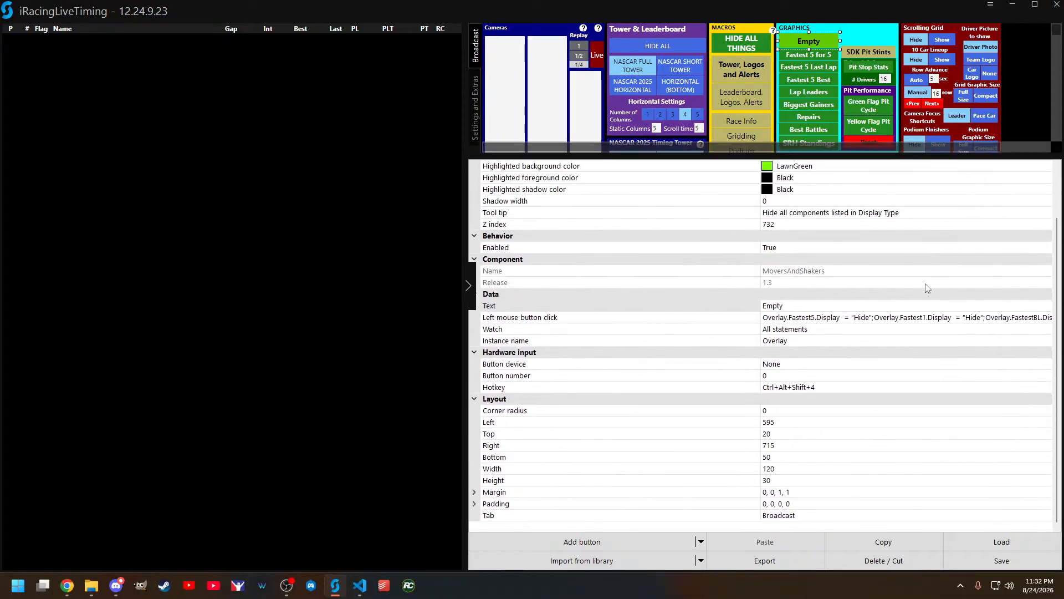
# Step: Expand the Empty button's left mouse button click script and examine its overlay display statements
pyautogui.click(1006, 318)
pyautogui.click(1047, 317)
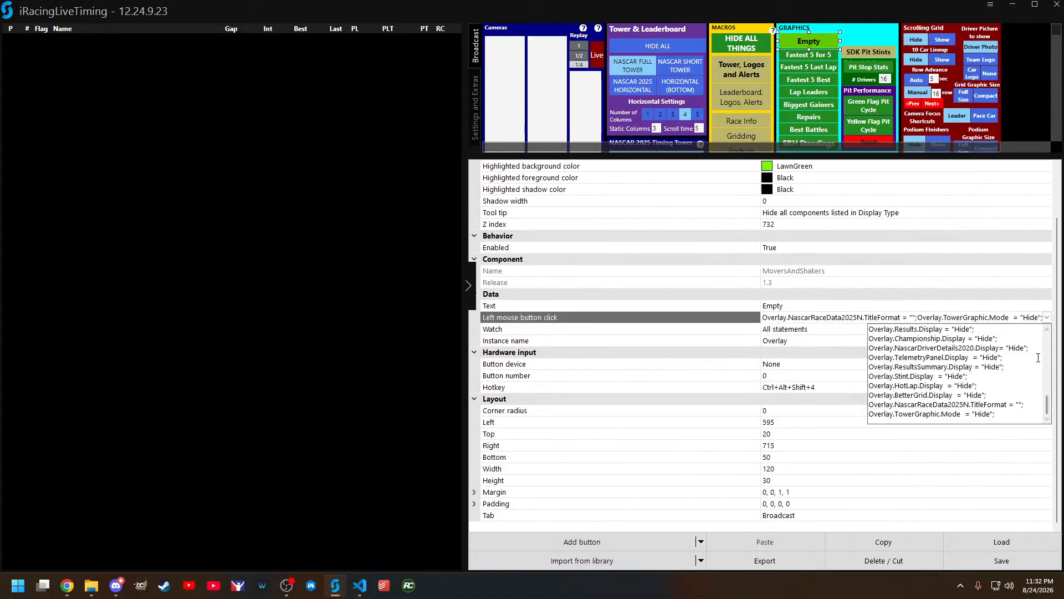
pyautogui.scroll(10, 1038, 355)
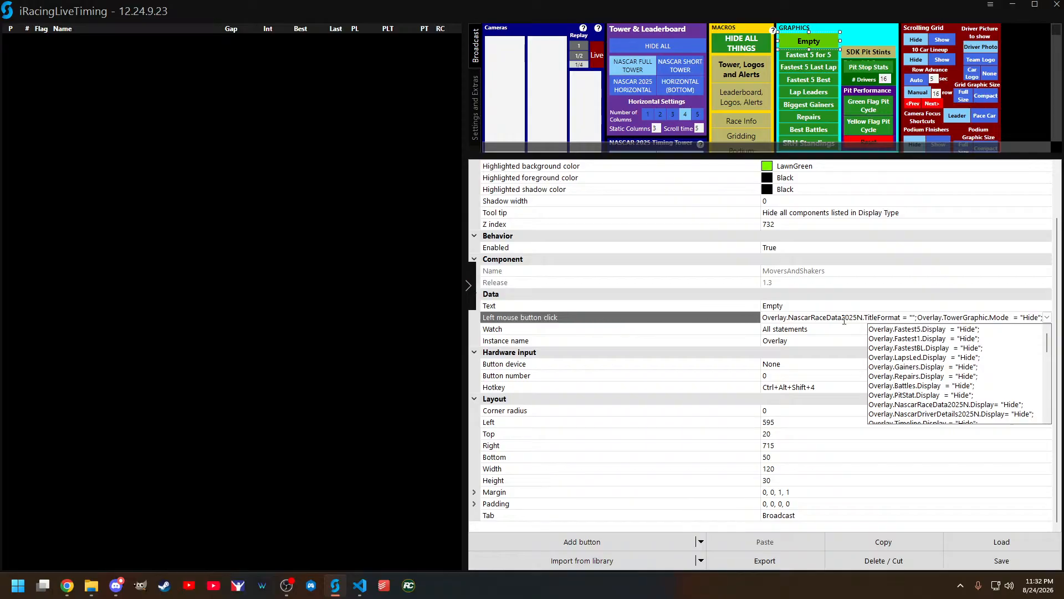
pyautogui.click(898, 318)
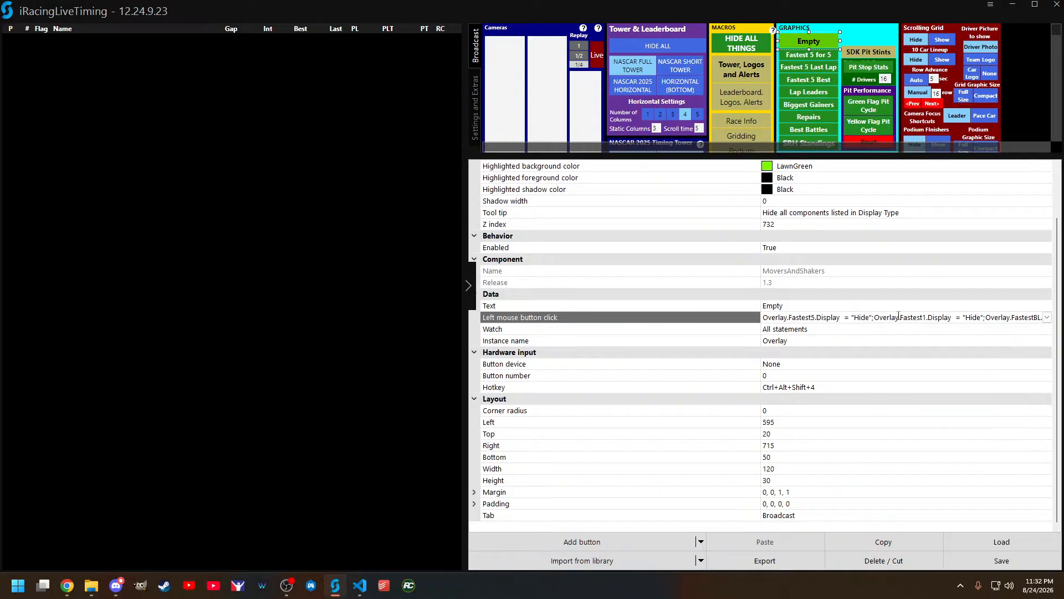
pyautogui.click(1047, 318)
pyautogui.scroll(5, 1010, 375)
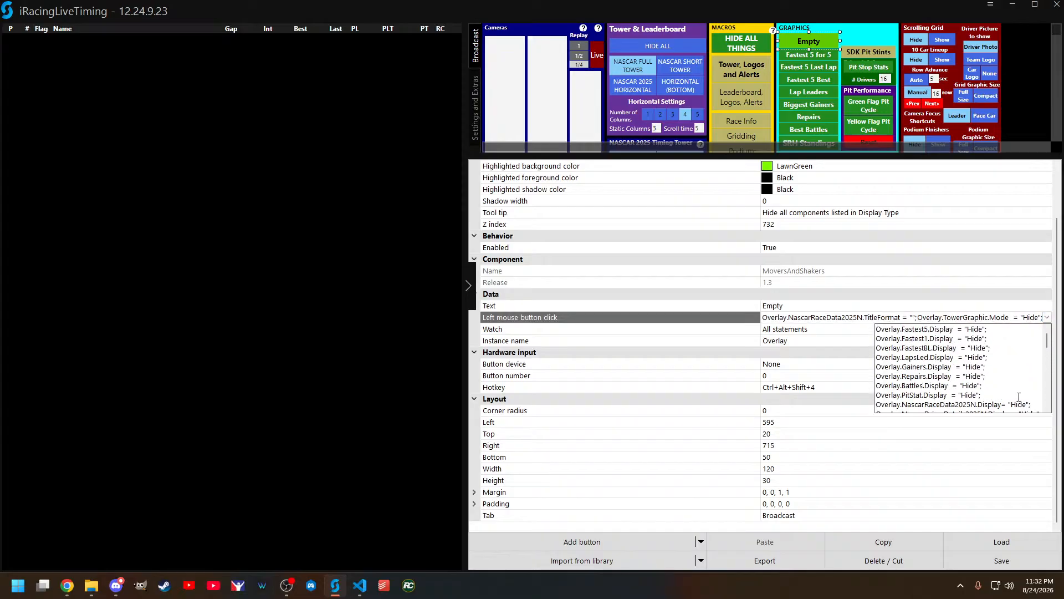
pyautogui.click(992, 331)
pyautogui.moveTo(1047, 340)
pyautogui.mouseDown()
pyautogui.moveTo(1048, 400)
pyautogui.moveTo(1050, 340)
pyautogui.mouseUp()
# Step: Examine the left mouse button click script of the HIDE ALL THINGS macro from its first statement
pyautogui.click(750, 47)
pyautogui.click(755, 50)
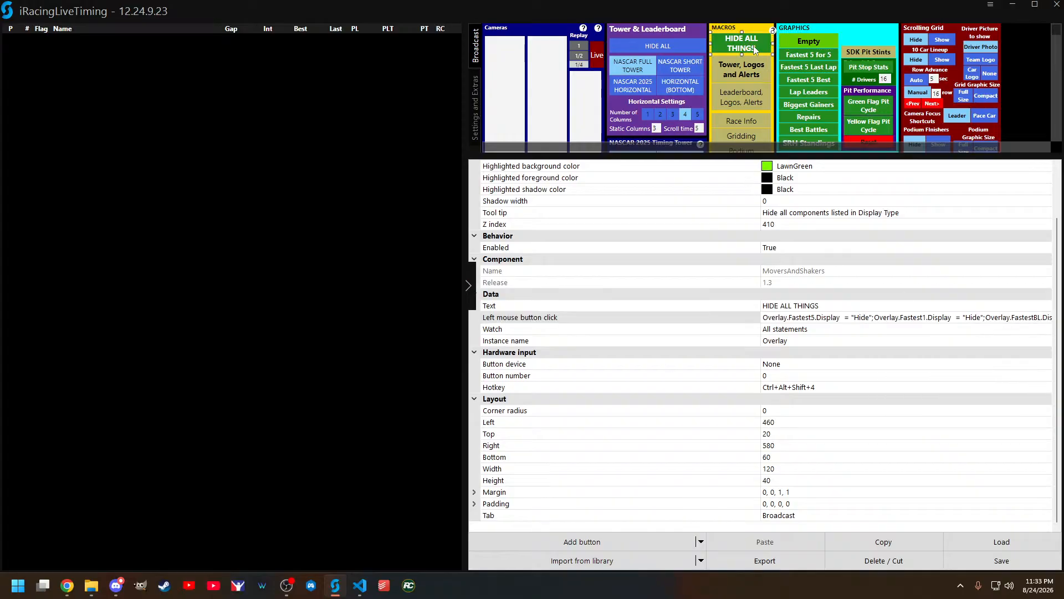
pyautogui.click(1024, 318)
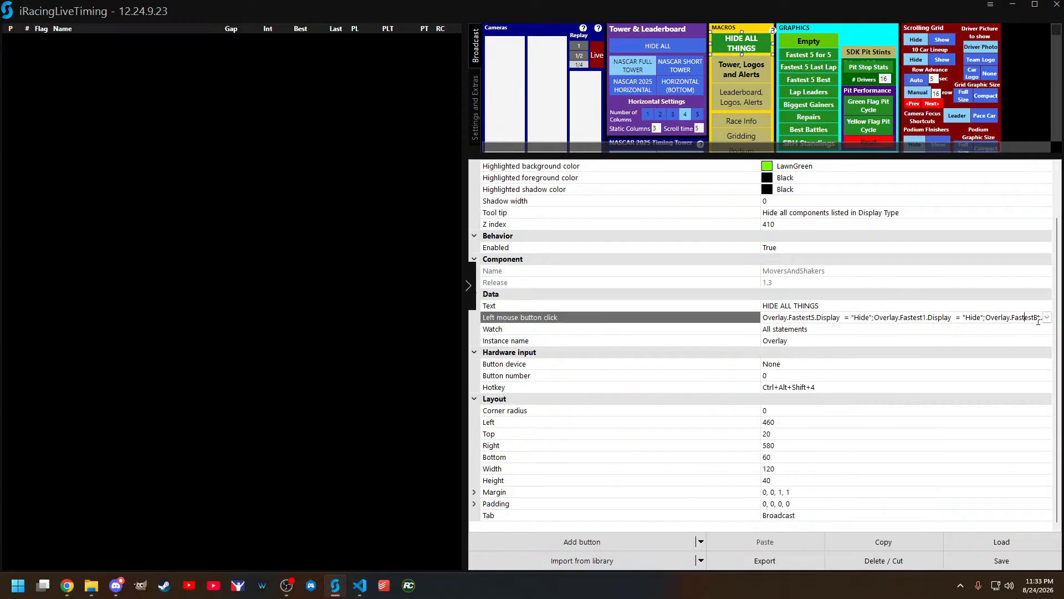
pyautogui.click(1047, 317)
pyautogui.scroll(1, 1026, 366)
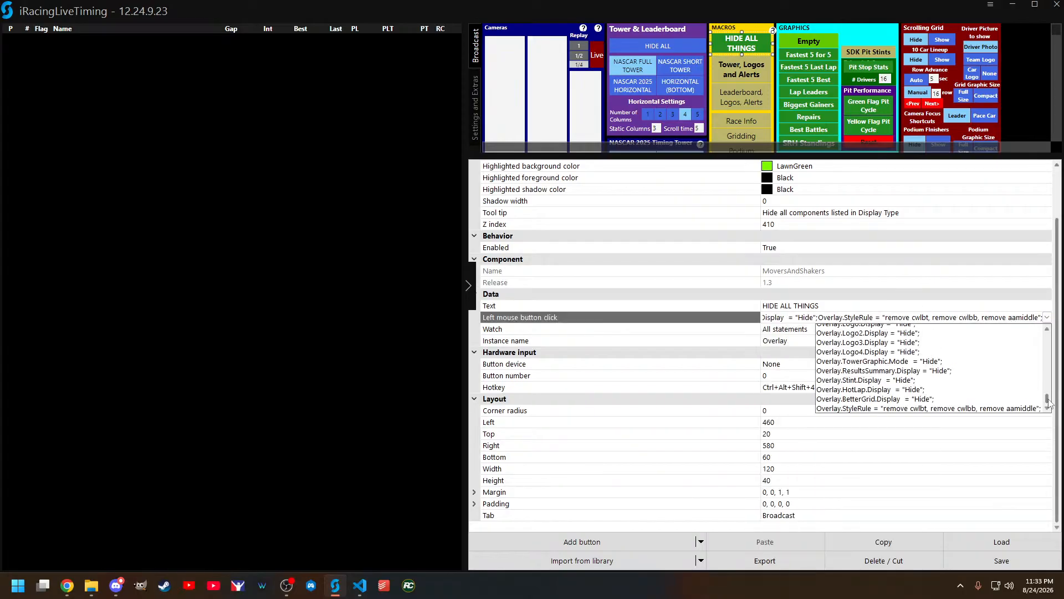
pyautogui.moveTo(1049, 399); pyautogui.dragTo(1046, 333)
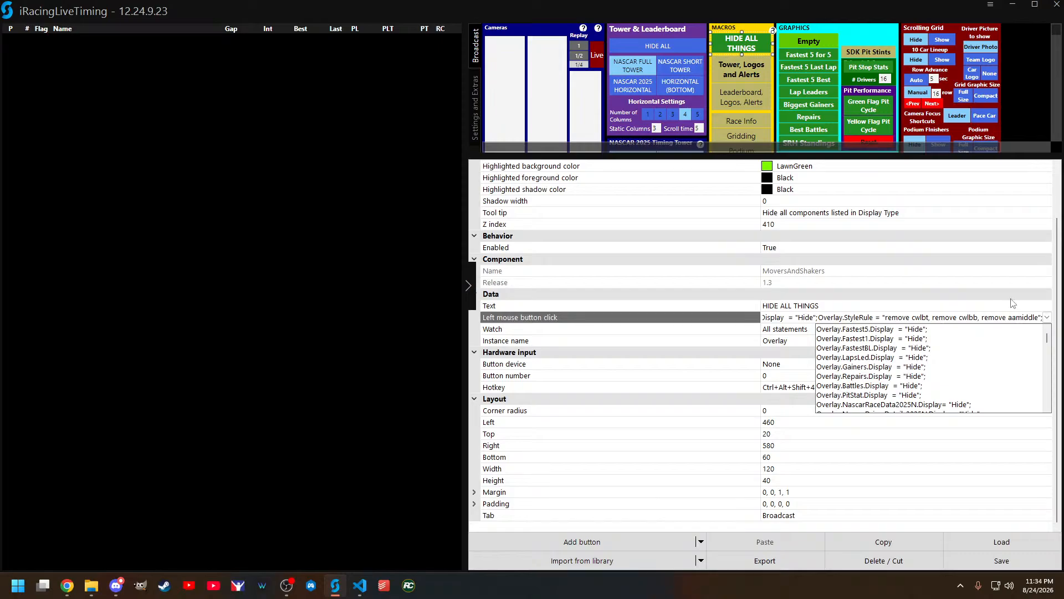
# Step: Select the Empty graphics button again and leave edit mode
pyautogui.click(817, 38)
pyautogui.click(825, 42)
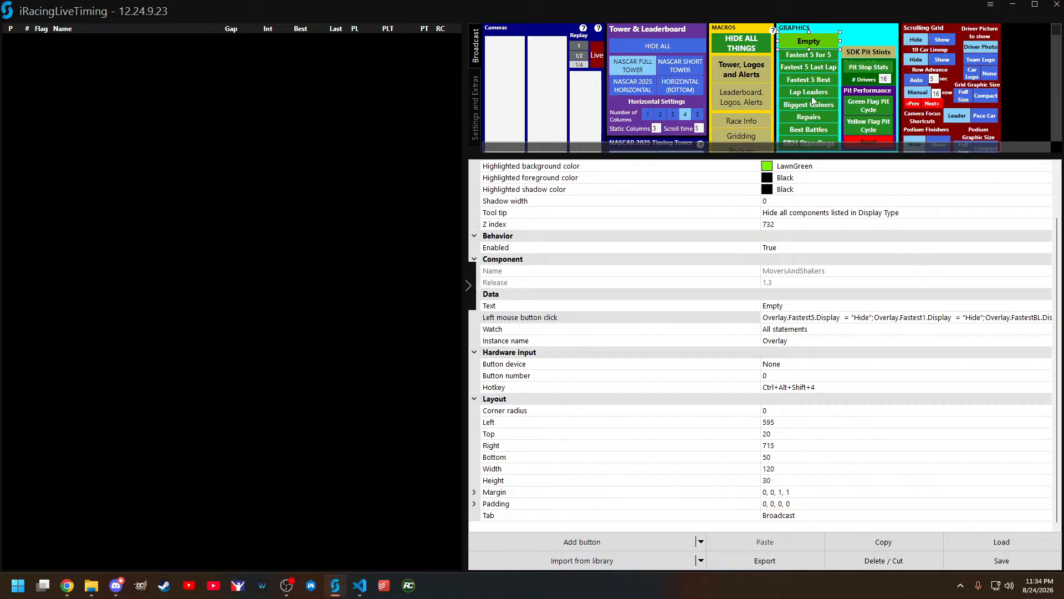
pyautogui.press('Escape')
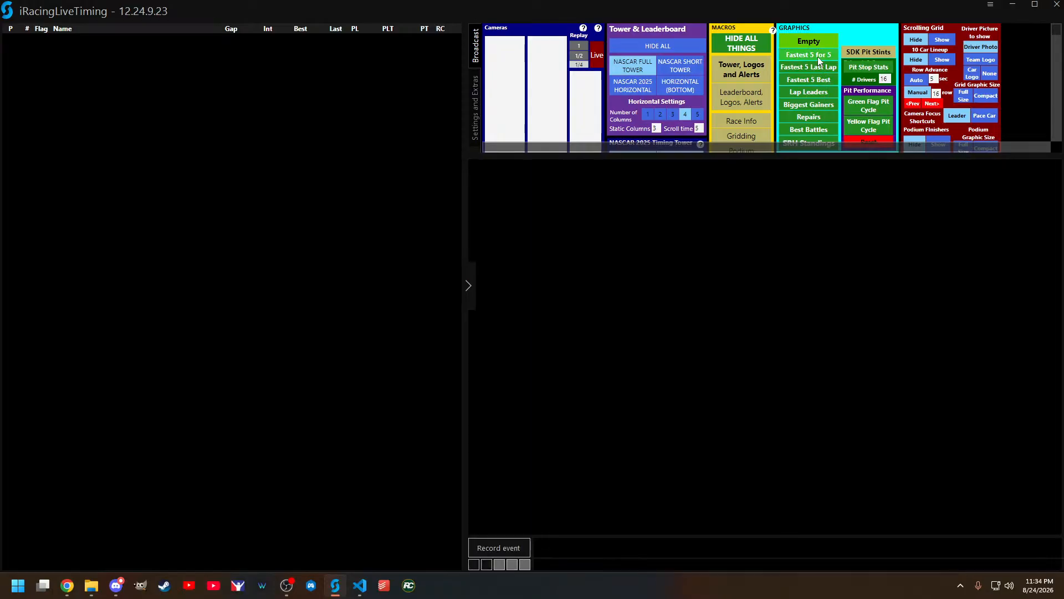
# Step: Switch through the graphics from Fastest 5 for 5 to Repairs and back via Lap Leaders, ending on Fastest 5 Last Lap
pyautogui.click(817, 57)
pyautogui.click(817, 65)
pyautogui.click(819, 77)
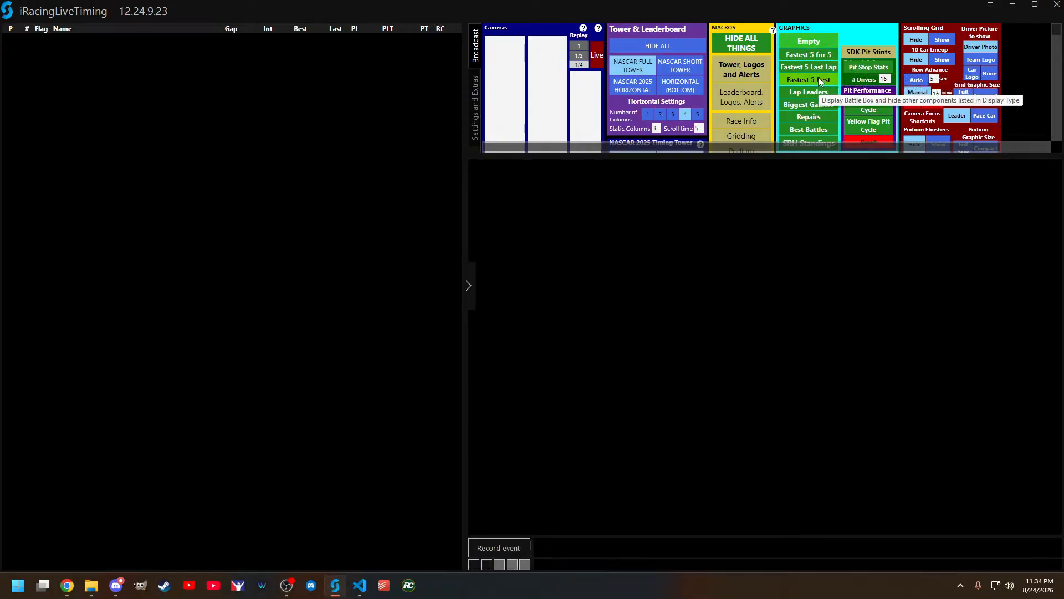
pyautogui.click(816, 90)
pyautogui.click(818, 103)
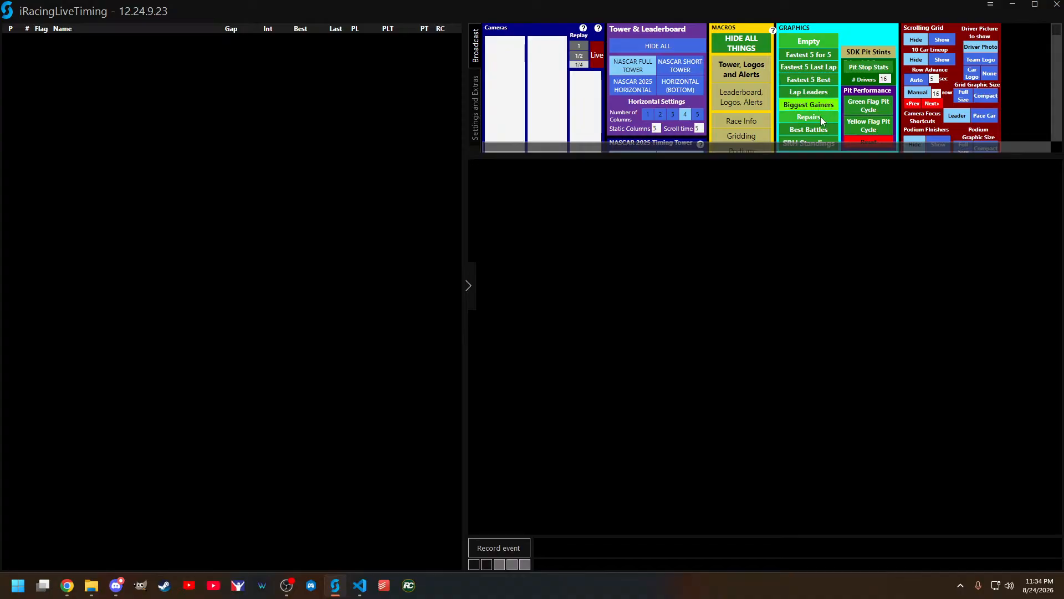
pyautogui.click(820, 117)
pyautogui.click(822, 91)
pyautogui.click(819, 65)
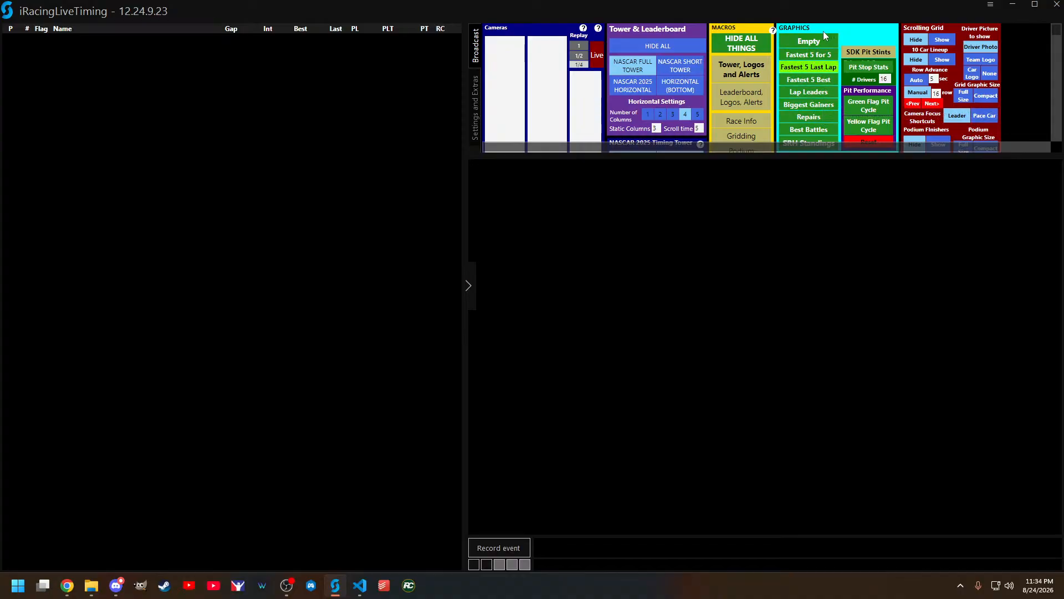
# Step: Return to edit mode, select the Fastest 5 for 5 button and highlight its Text value
pyautogui.click(821, 42)
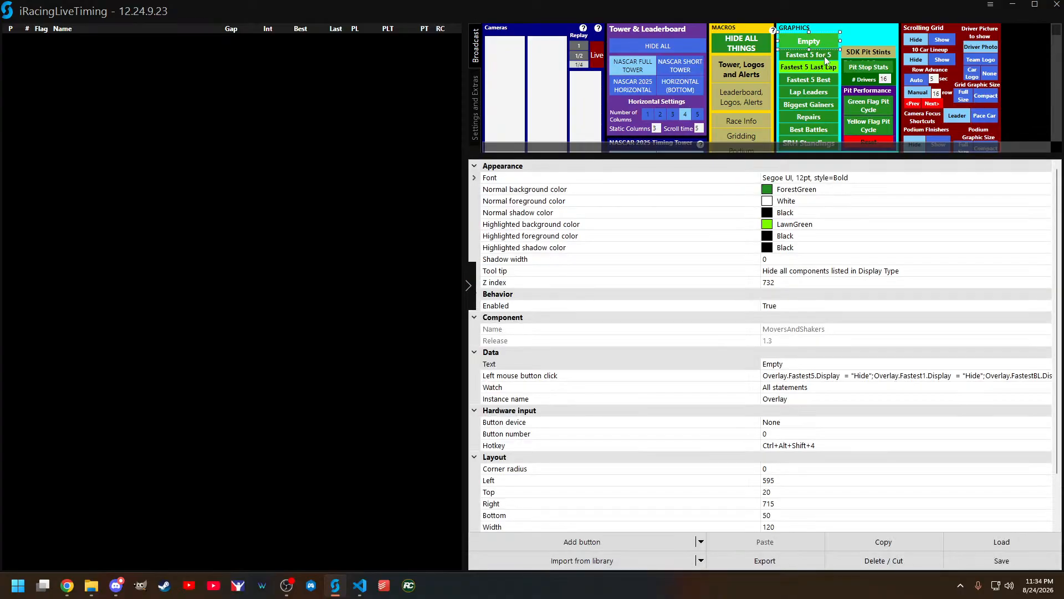
pyautogui.click(824, 55)
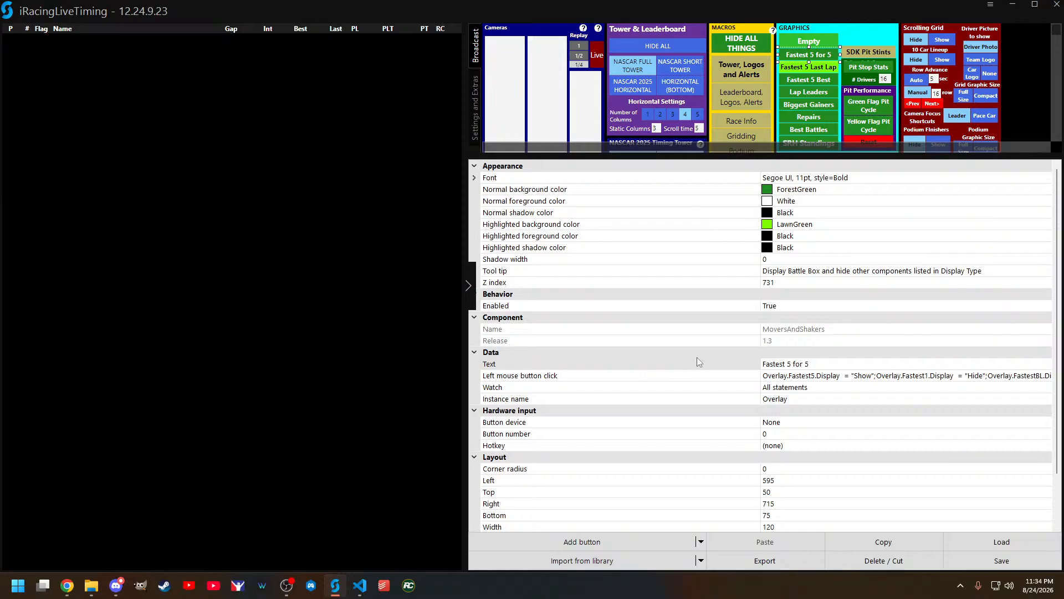
pyautogui.click(815, 363)
pyautogui.moveTo(819, 364); pyautogui.dragTo(760, 363)
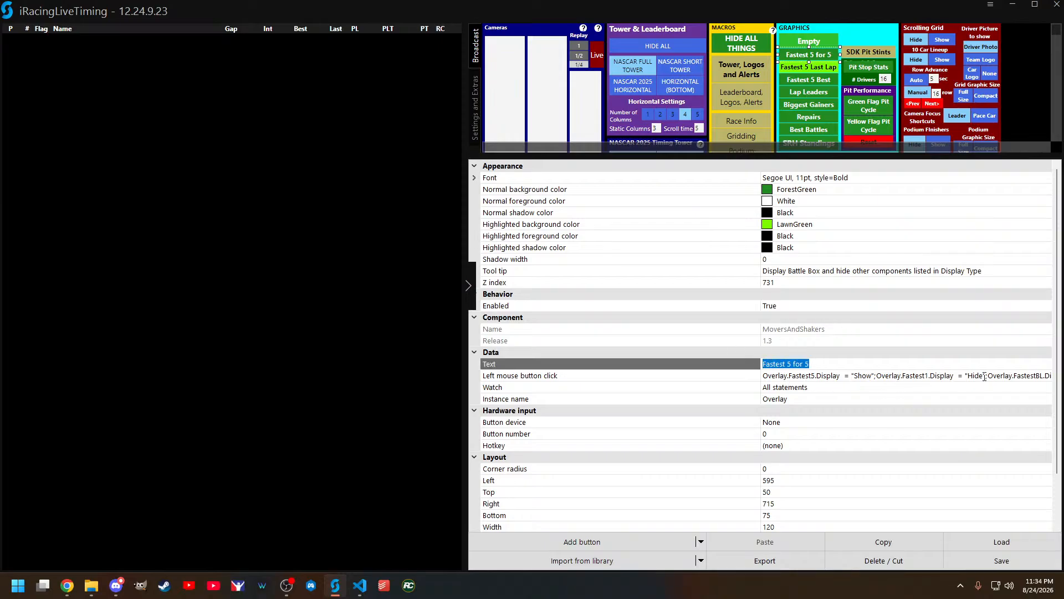
# Step: Examine the Fastest 5 for 5 click script, highlighting the Overlay.Fastest5.Display = "Show" and Overlay.Fastest1.Display = "Hide" statements
pyautogui.click(1047, 375)
pyautogui.click(1047, 375)
pyautogui.scroll(10, 1008, 388)
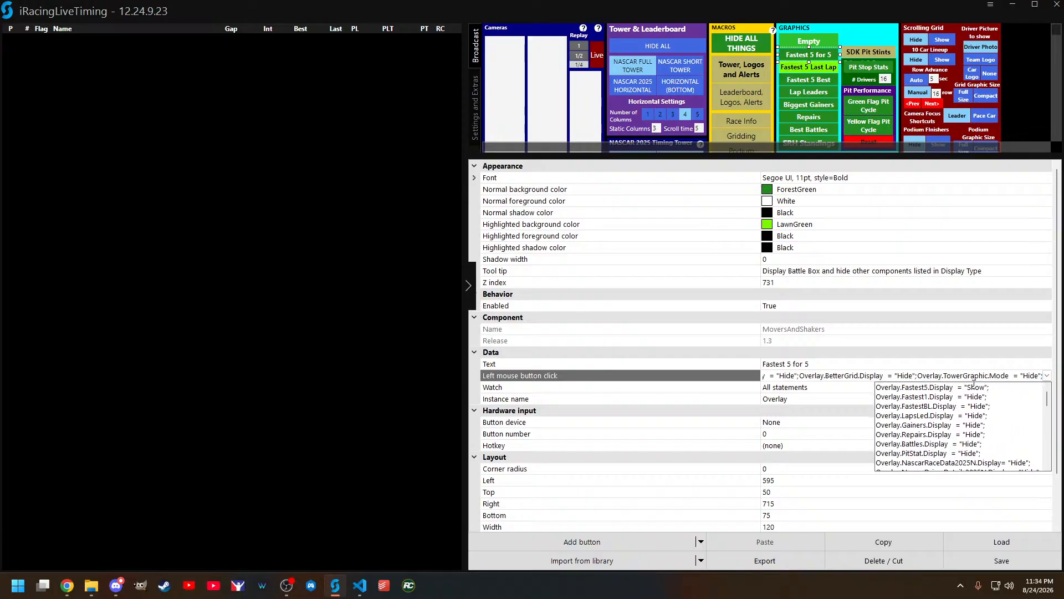
pyautogui.moveTo(990, 386); pyautogui.dragTo(875, 387)
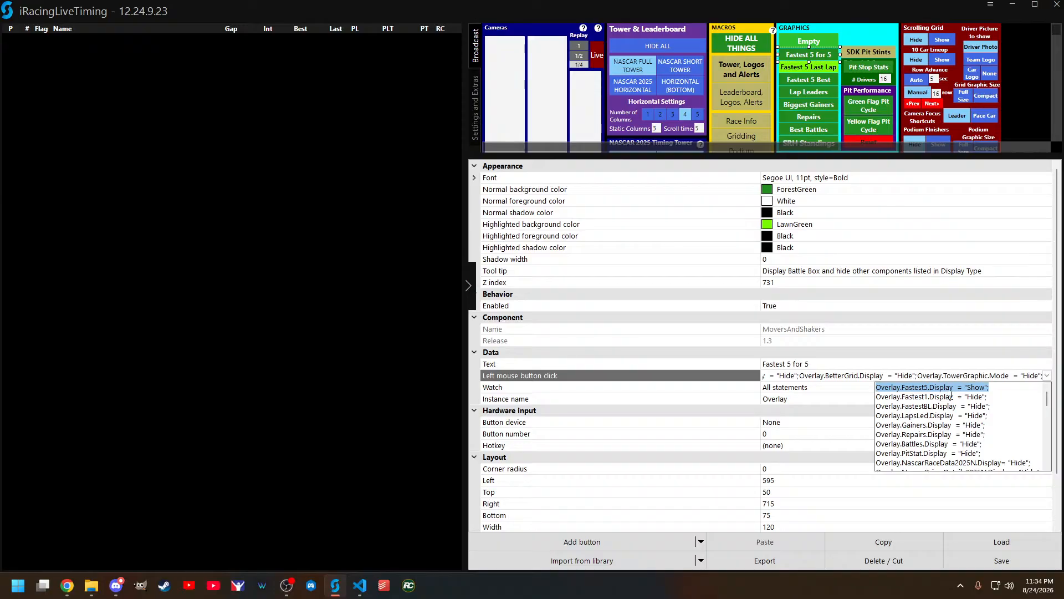
pyautogui.click(1001, 384)
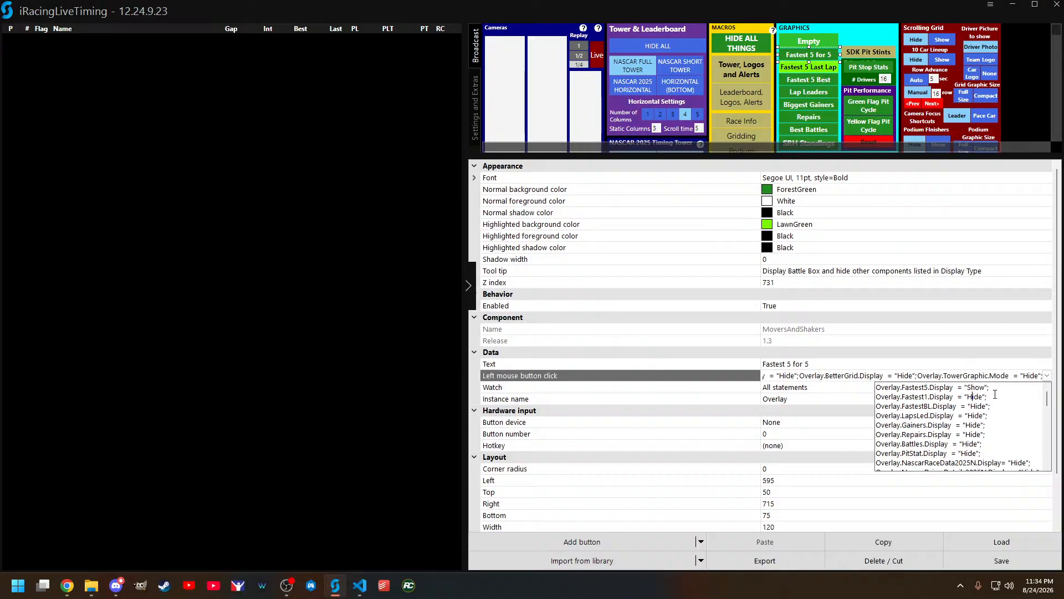
pyautogui.moveTo(988, 396); pyautogui.dragTo(846, 399)
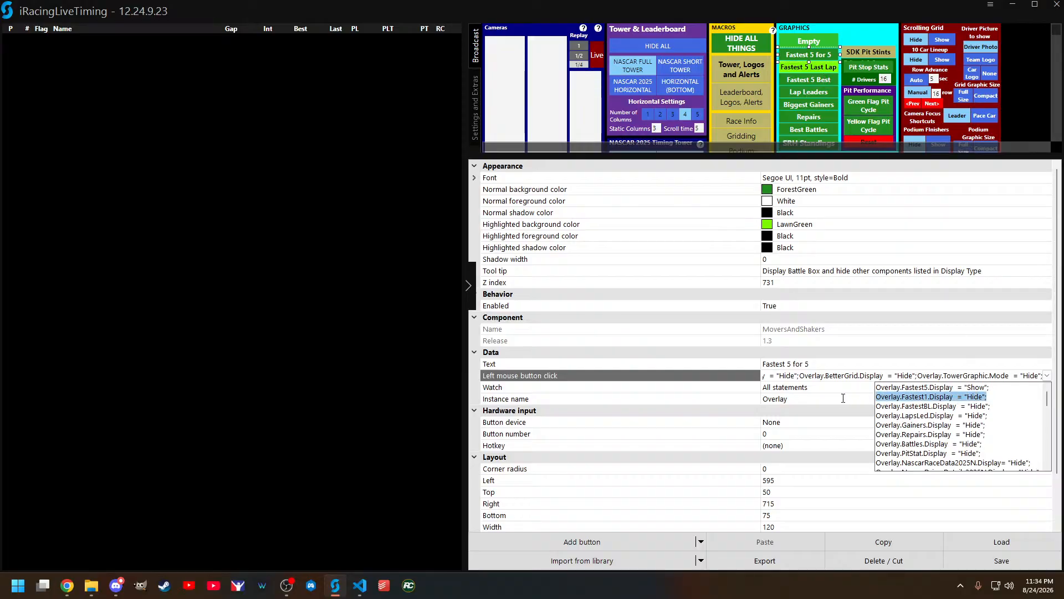
pyautogui.click(939, 164)
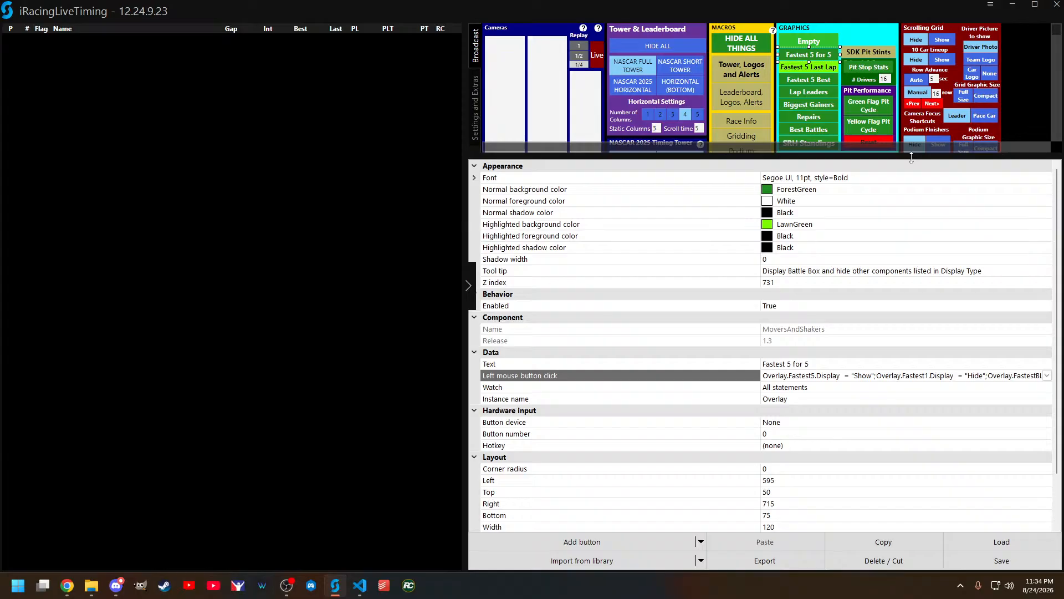
# Step: Shrink the properties area and expand the left mouse button click script of the In-Car Cam macro
pyautogui.moveTo(912, 158); pyautogui.dragTo(908, 321)
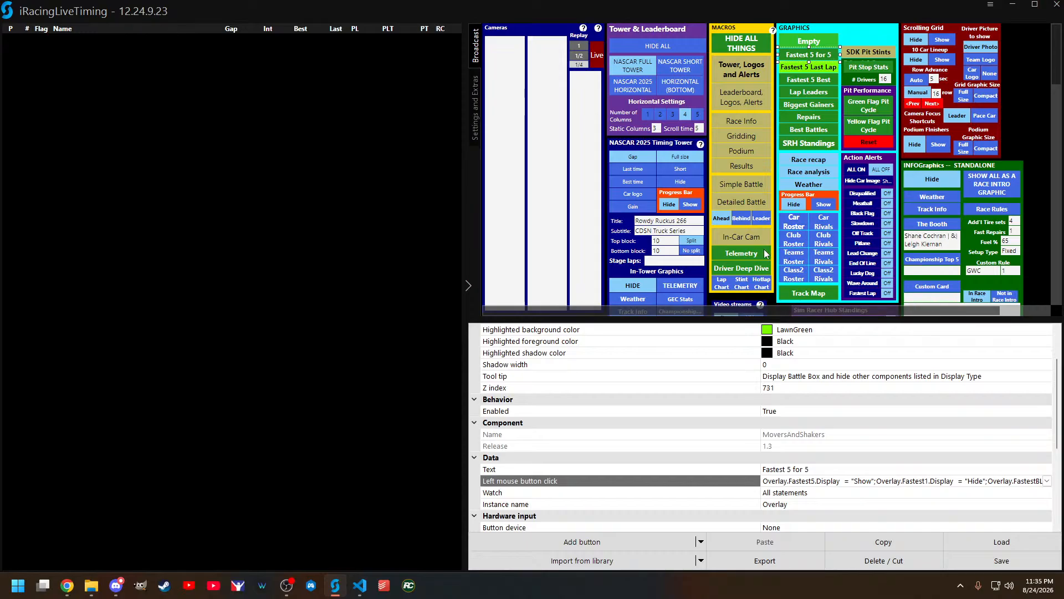
pyautogui.hotkey('ctrl', 'e')
pyautogui.hotkey('ctrl', 'e')
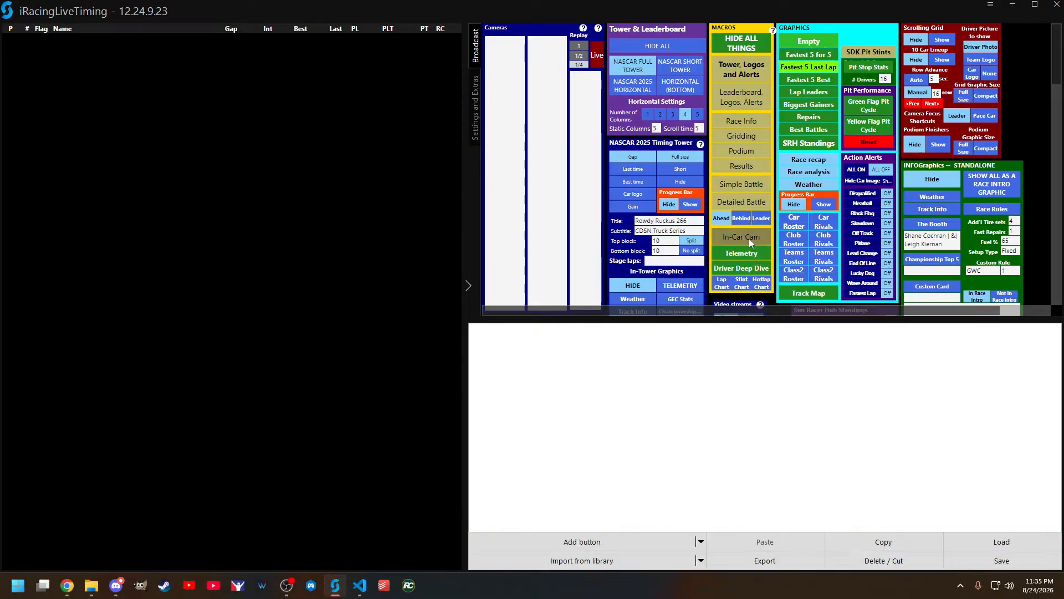
pyautogui.click(749, 239)
pyautogui.scroll(-2, 854, 422)
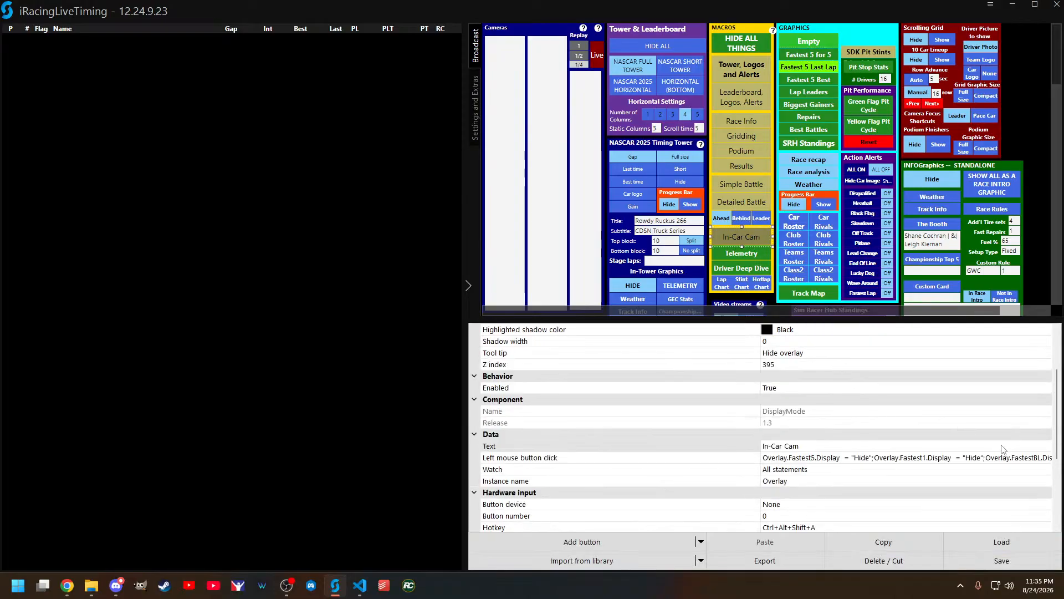
pyautogui.scroll(-1, 1002, 445)
pyautogui.click(1036, 423)
pyautogui.click(1047, 423)
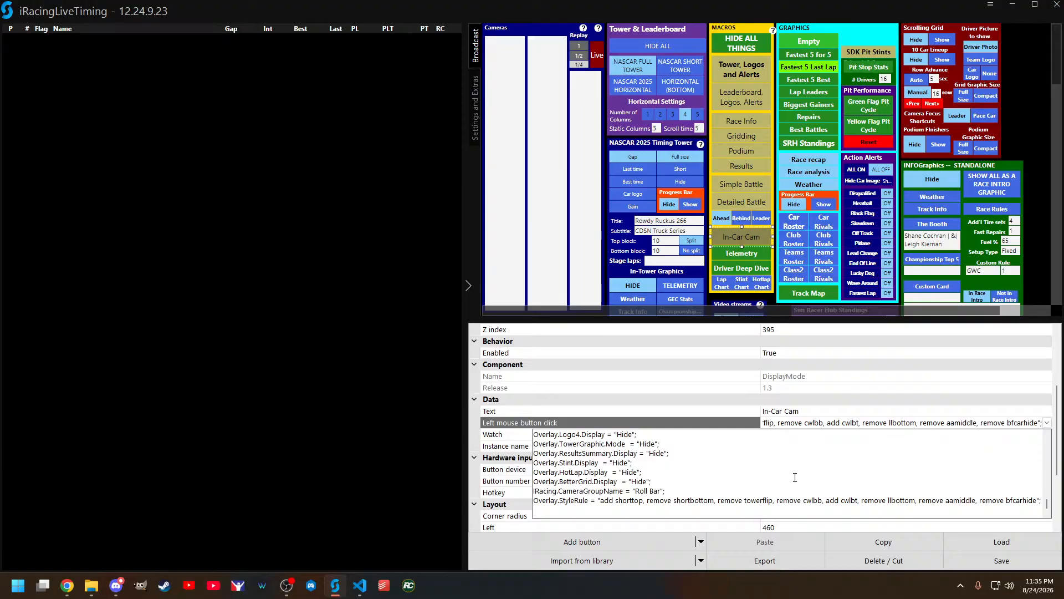
# Step: Read through the In-Car Cam script from its first display statement down to the camera group and style rule
pyautogui.scroll(5, 815, 480)
pyautogui.scroll(1, 823, 483)
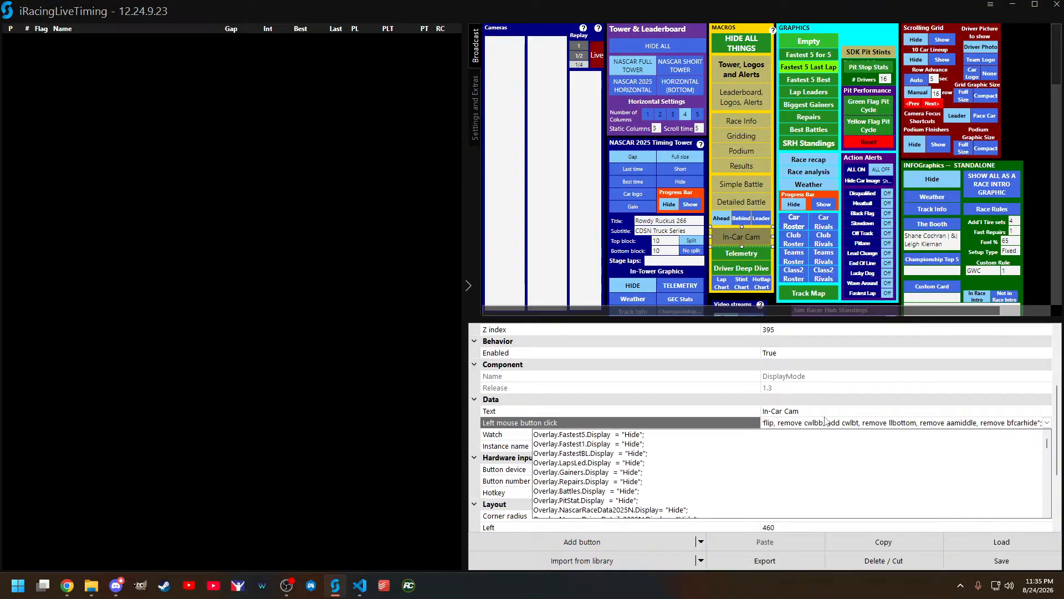
pyautogui.scroll(-2, 730, 461)
pyautogui.scroll(-2, 730, 461)
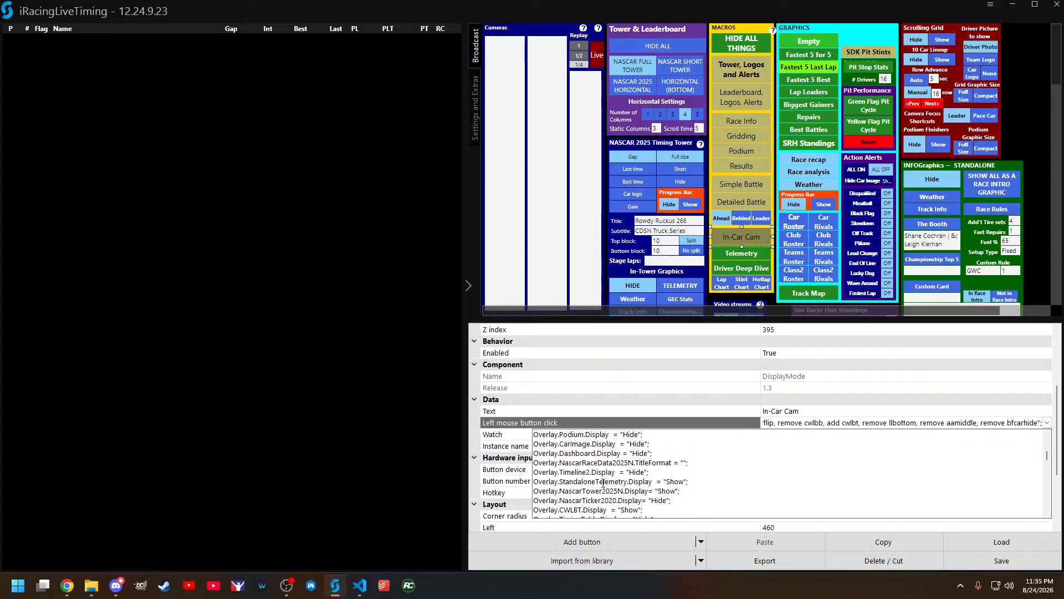
pyautogui.scroll(-2, 670, 482)
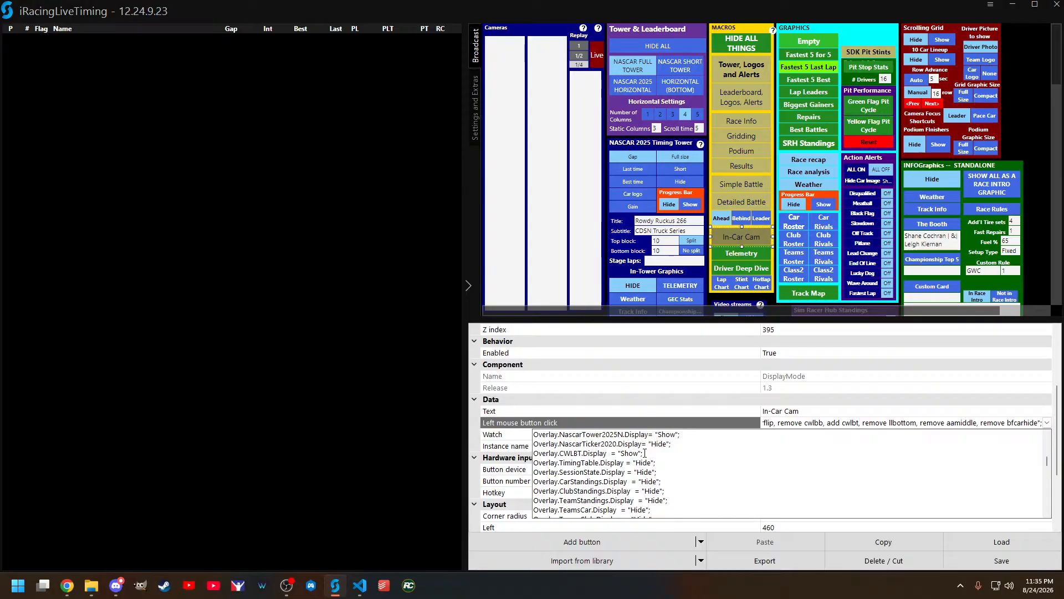
pyautogui.scroll(-6, 645, 453)
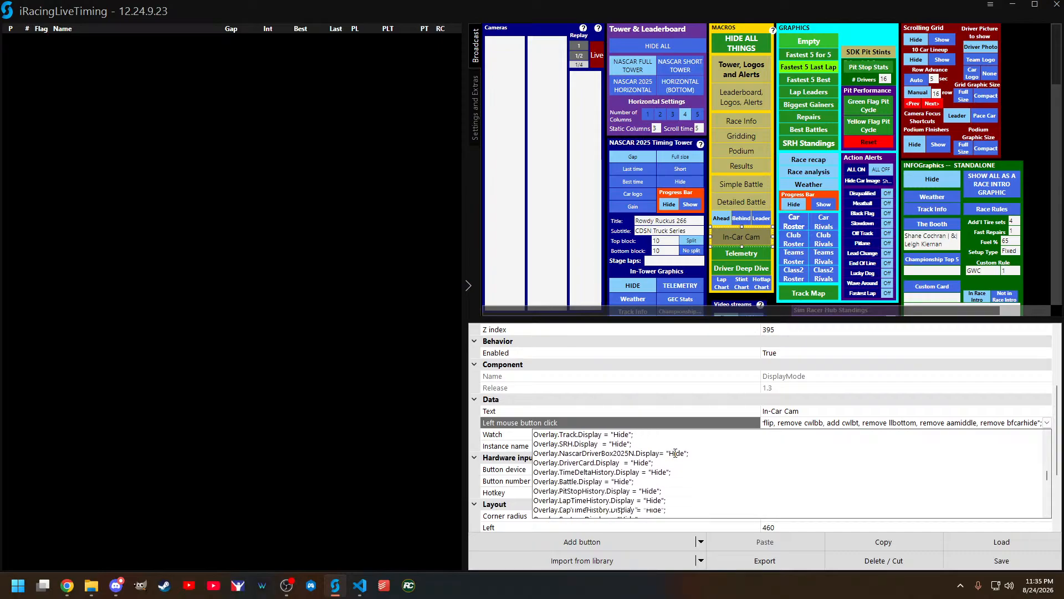
pyautogui.scroll(-8, 675, 453)
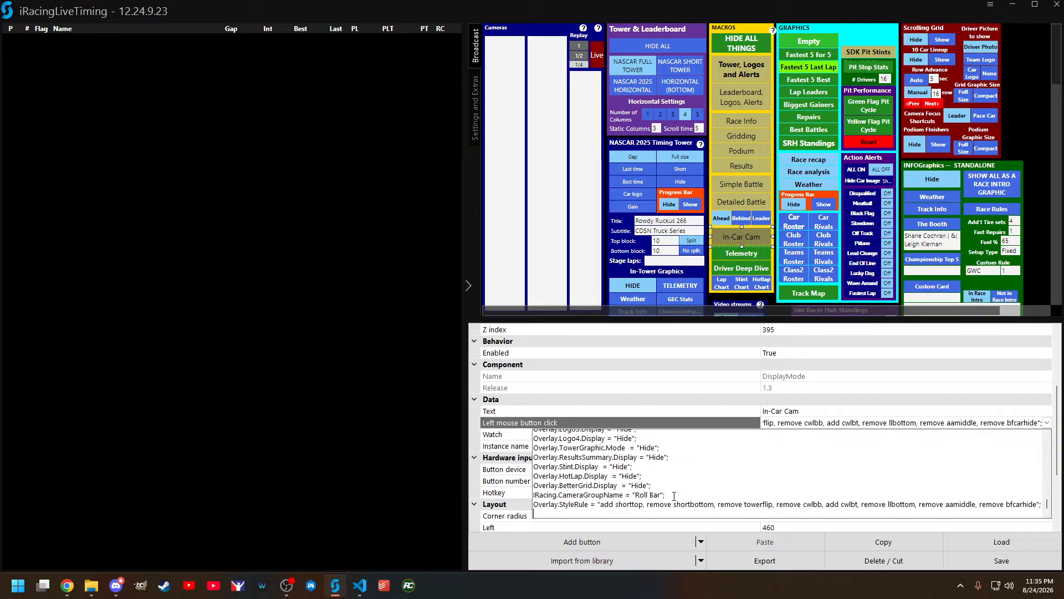
# Step: Highlight the iRacing.CameraGroupName = "Roll Bar" statement in the In-Car Cam script, and leave the script for the Booth Picks section
pyautogui.moveTo(666, 494); pyautogui.dragTo(533, 495)
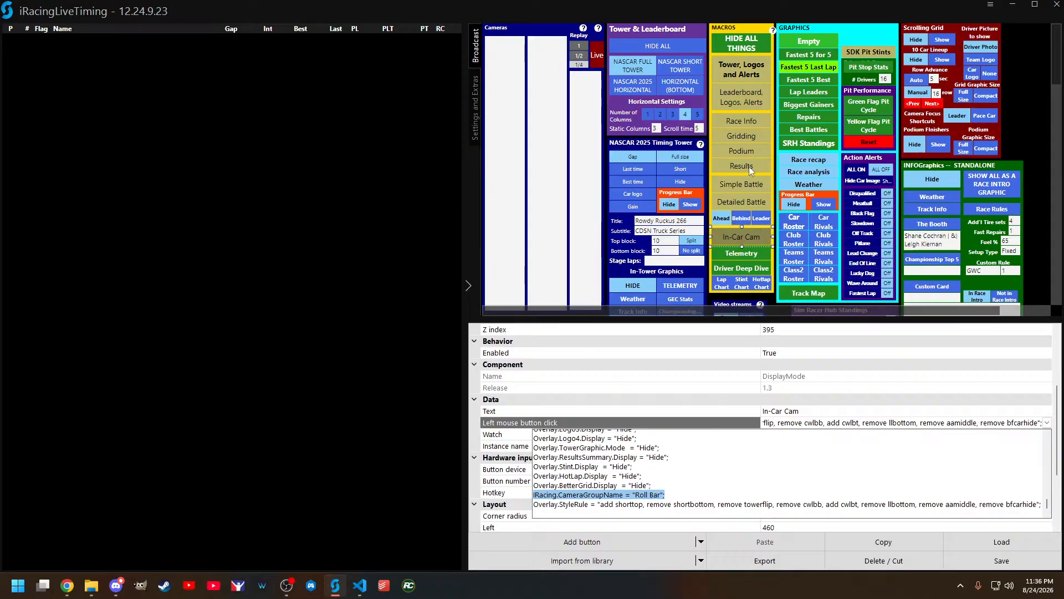
pyautogui.scroll(-3, 765, 150)
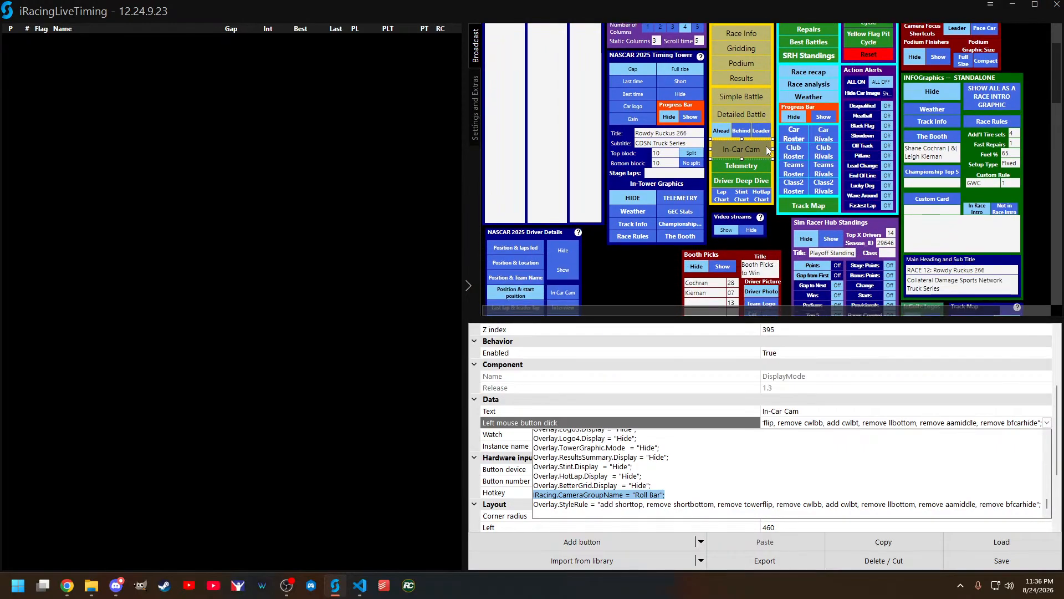
pyautogui.scroll(-2, 764, 145)
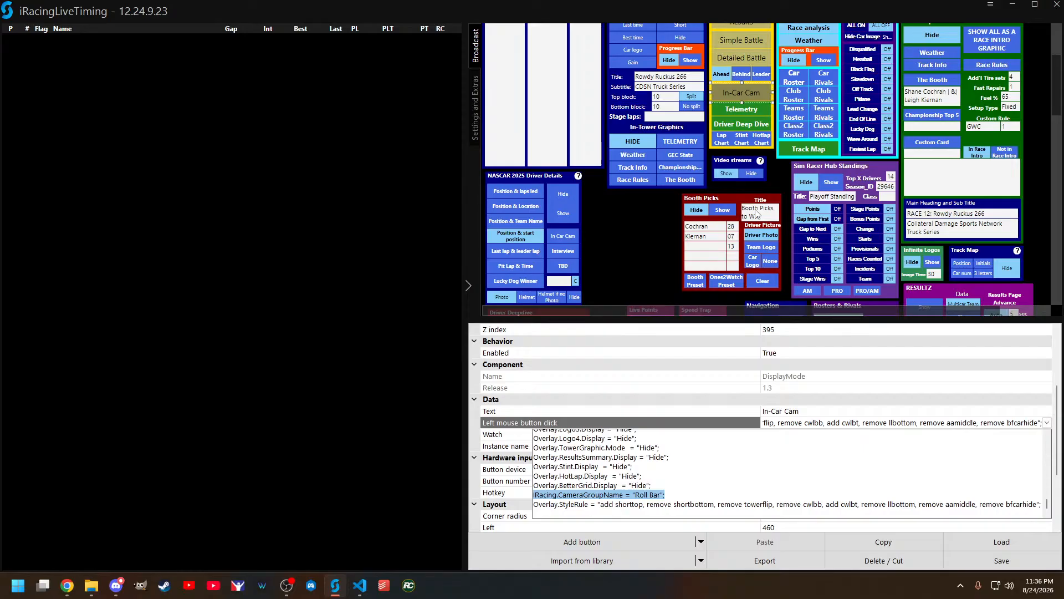
pyautogui.scroll(-1, 742, 239)
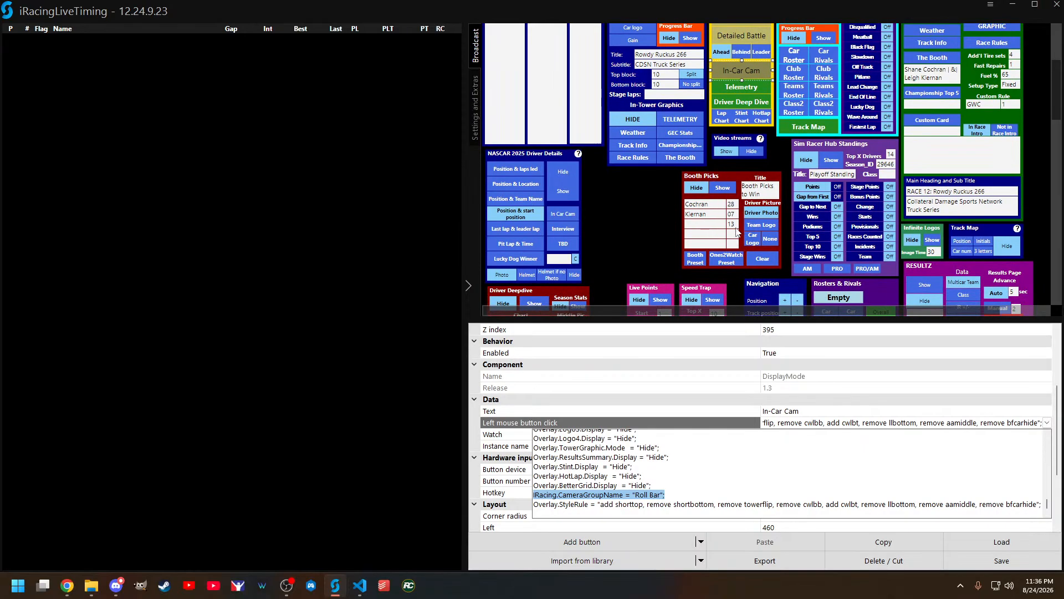
pyautogui.click(733, 177)
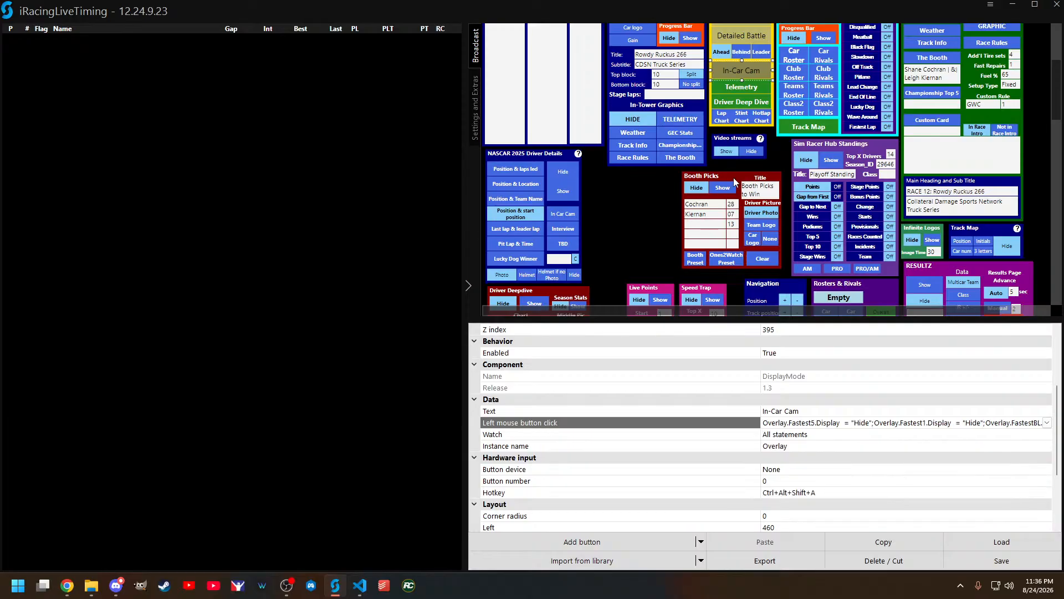
# Step: Inspect the name entry fields and the background panel of the Booth Picks section
pyautogui.click(706, 210)
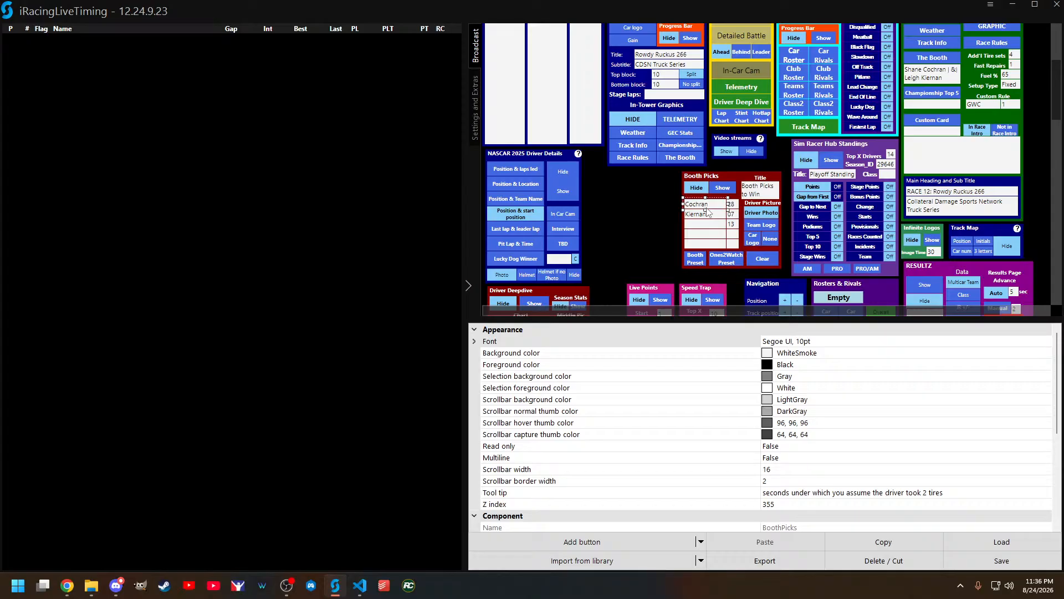
pyautogui.click(705, 223)
pyautogui.click(741, 248)
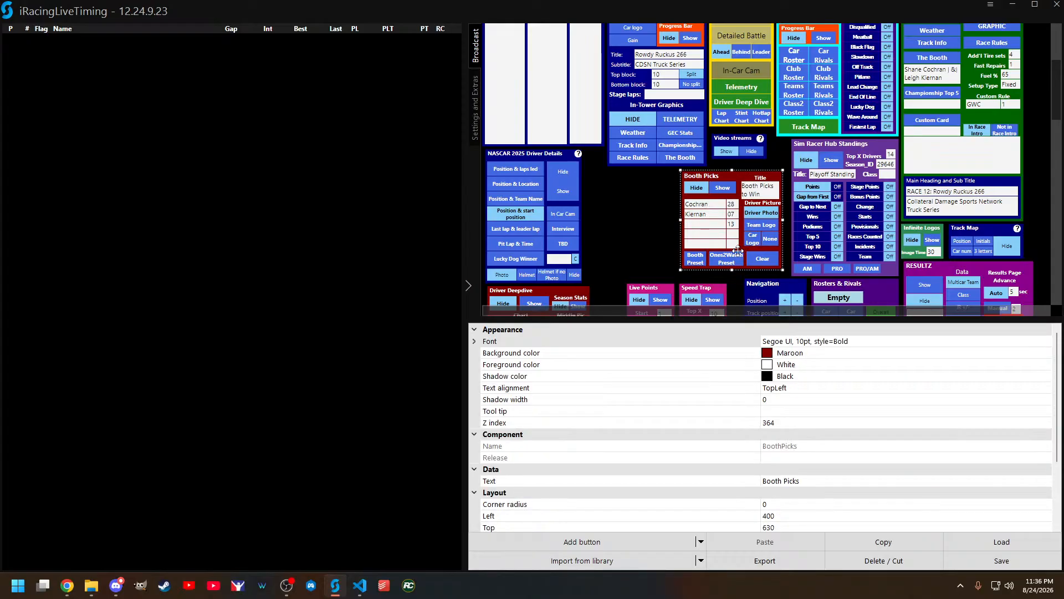
pyautogui.click(737, 280)
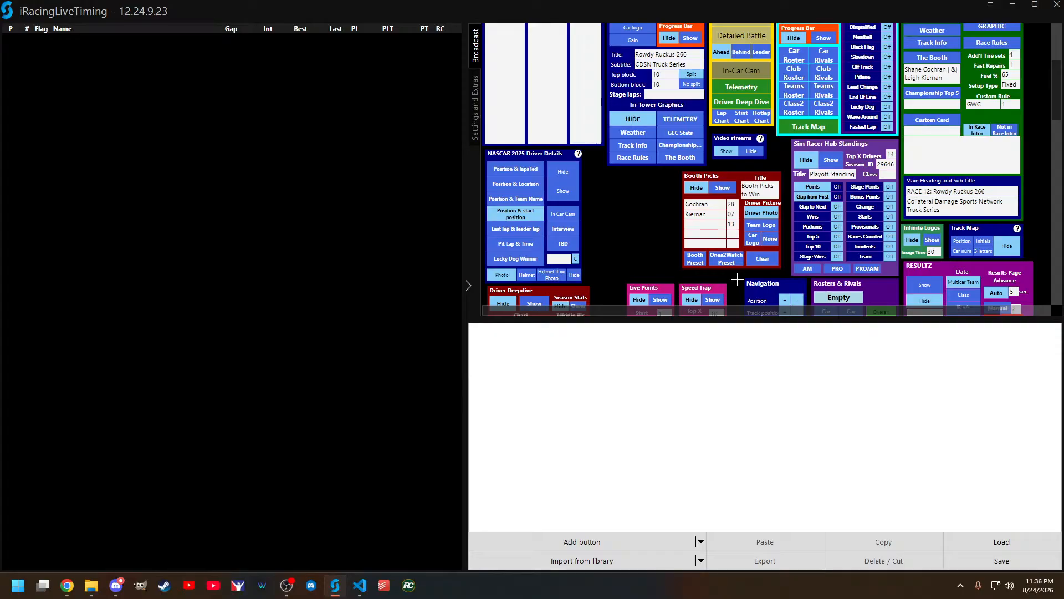
pyautogui.click(717, 217)
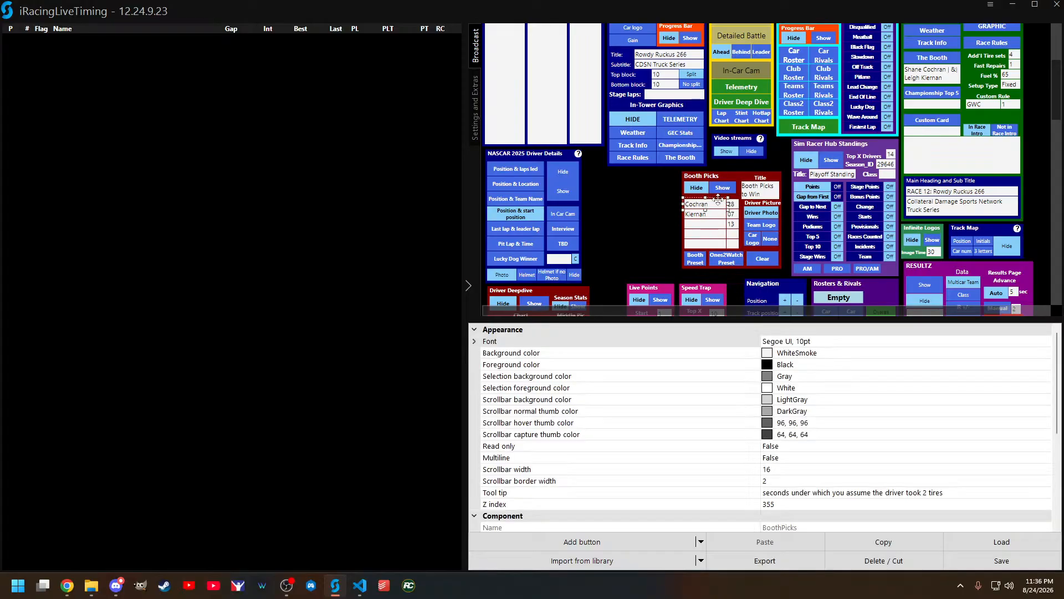
# Step: Select the Booth Preset button and expand its left mouse button click script
pyautogui.click(695, 261)
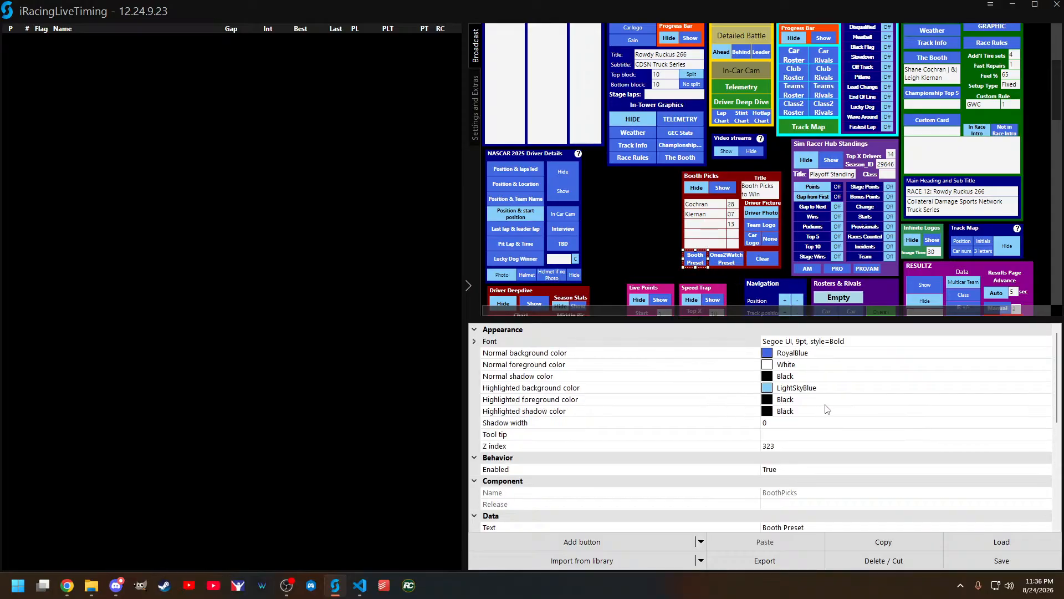
pyautogui.scroll(-1, 826, 409)
pyautogui.scroll(-3, 827, 409)
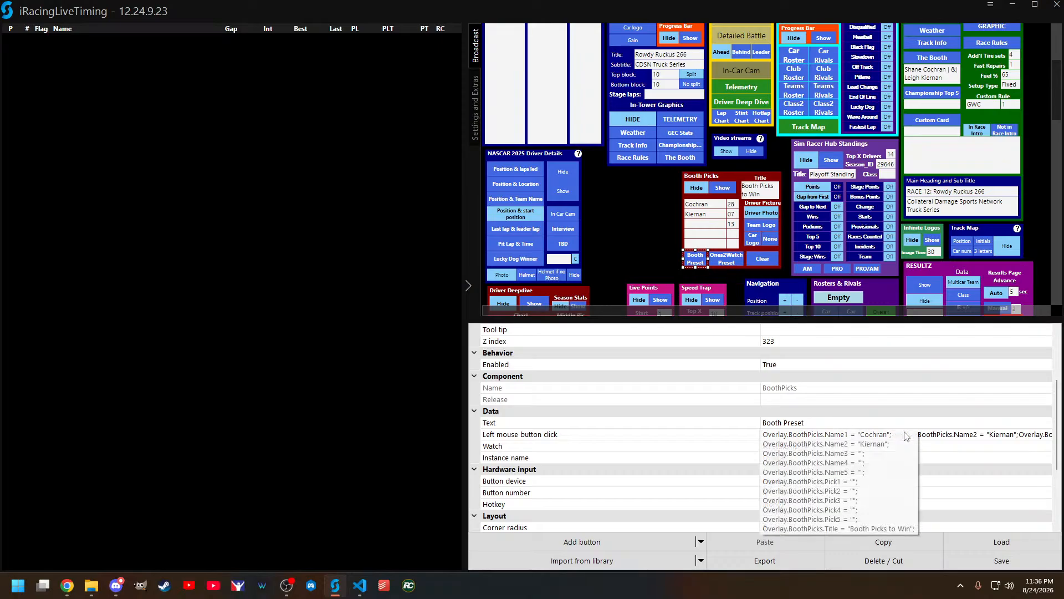
pyautogui.click(994, 400)
pyautogui.click(1047, 399)
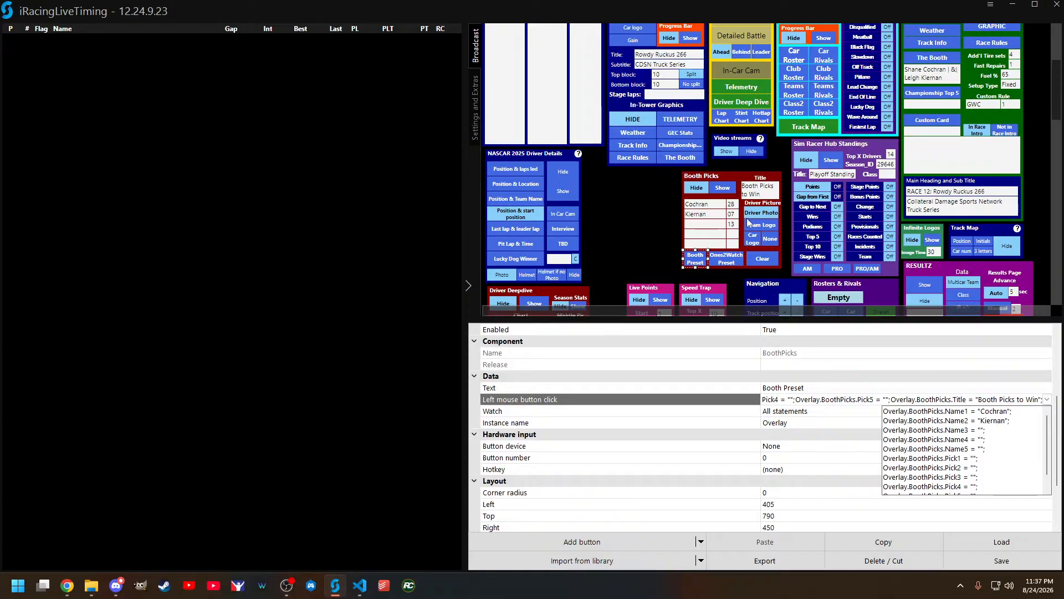
# Step: Check the variable name linked to the first Booth Picks name field, and select the second name field
pyautogui.click(712, 208)
pyautogui.click(713, 209)
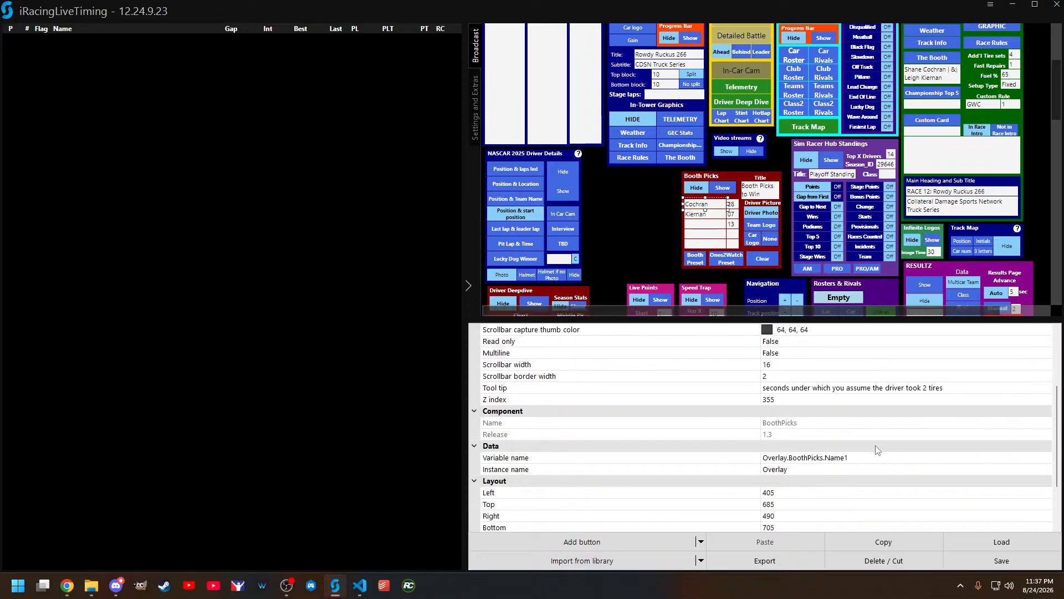
pyautogui.scroll(-5, 875, 449)
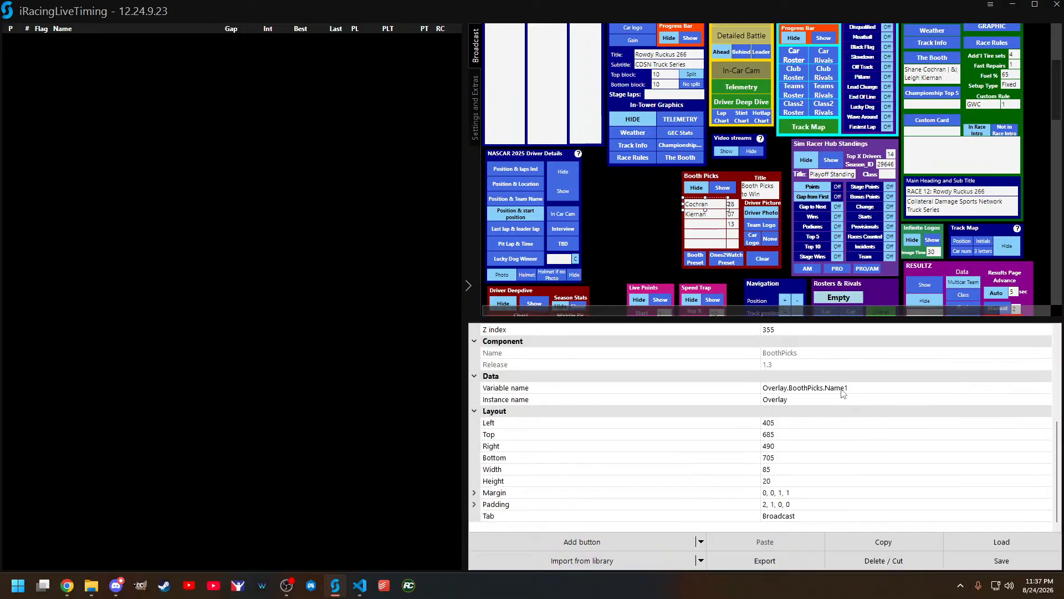
pyautogui.click(706, 215)
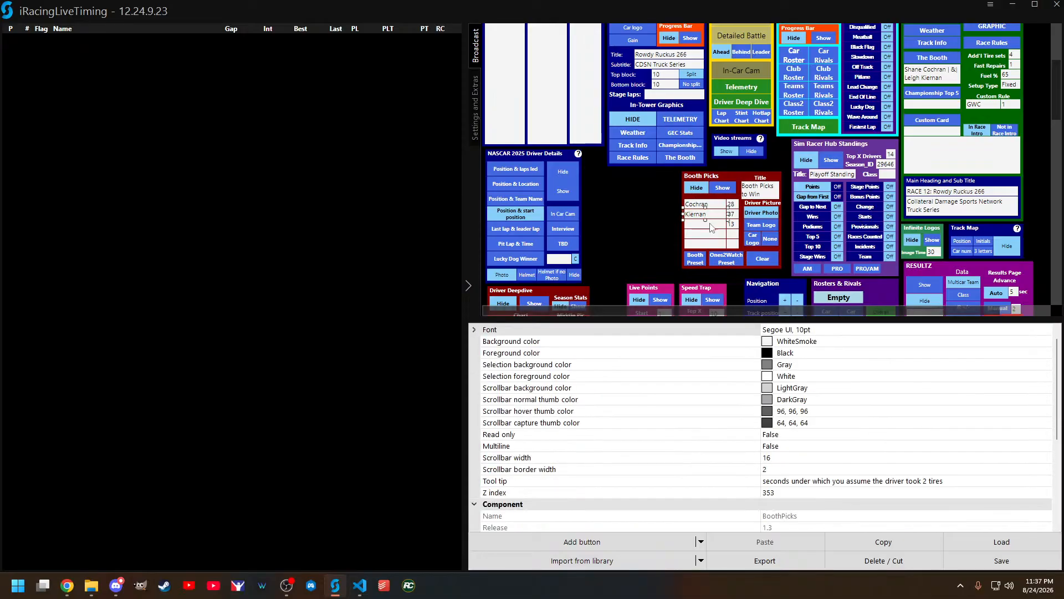
# Step: Reopen the Booth Preset click script and read through its name, pick and title statements
pyautogui.click(695, 258)
pyautogui.scroll(-5, 930, 417)
pyautogui.click(1036, 352)
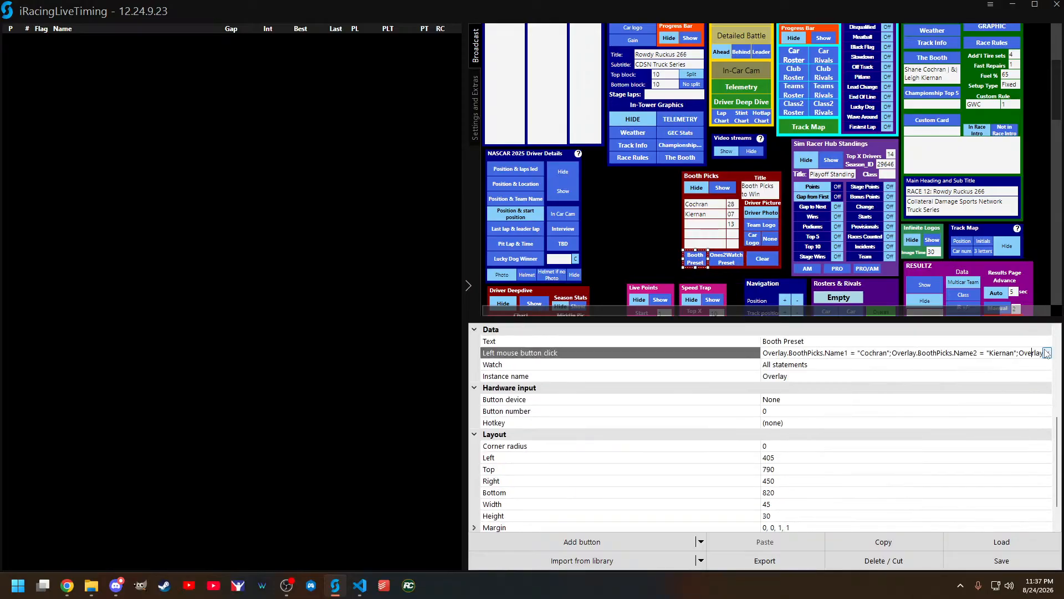
pyautogui.click(1047, 352)
pyautogui.scroll(1, 996, 396)
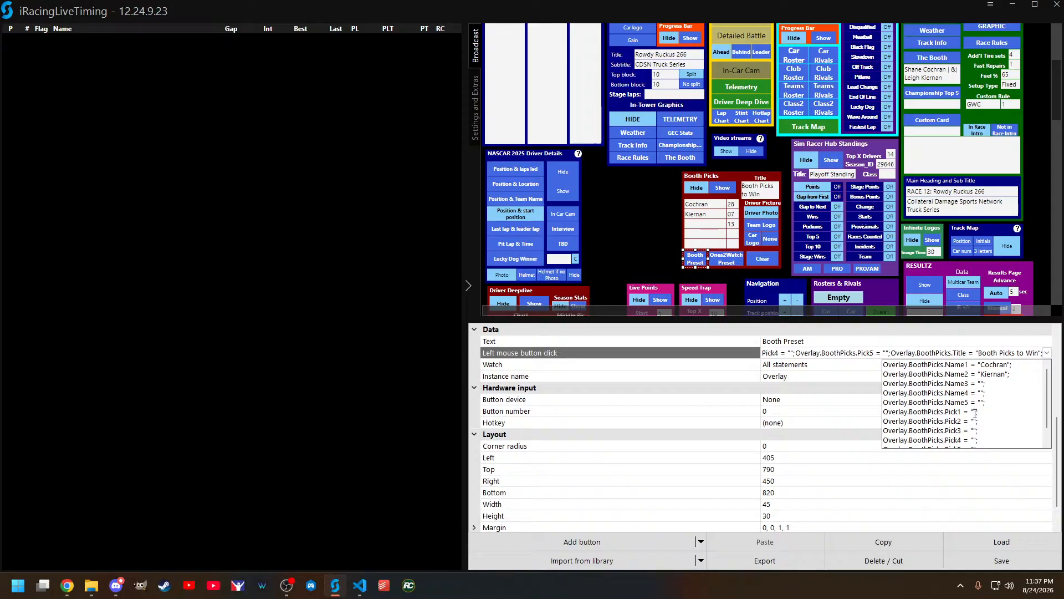
pyautogui.scroll(-1, 974, 413)
pyautogui.scroll(1, 975, 412)
pyautogui.scroll(-1, 1014, 394)
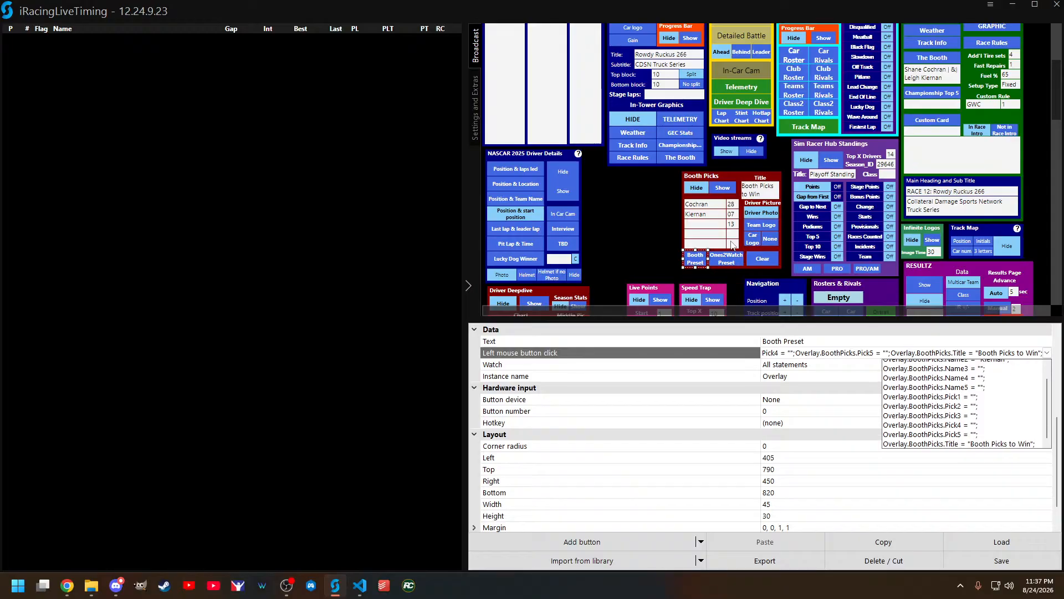
# Step: Select the Ones2Watch Preset button and read through the name, pick and title statements of its click script
pyautogui.click(736, 263)
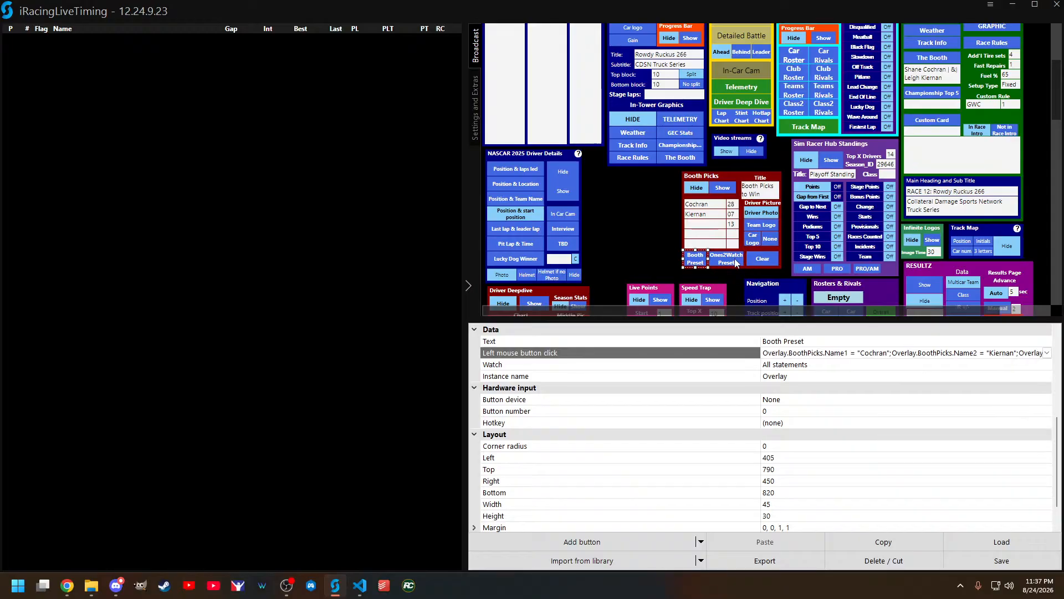
pyautogui.click(734, 262)
pyautogui.click(1036, 355)
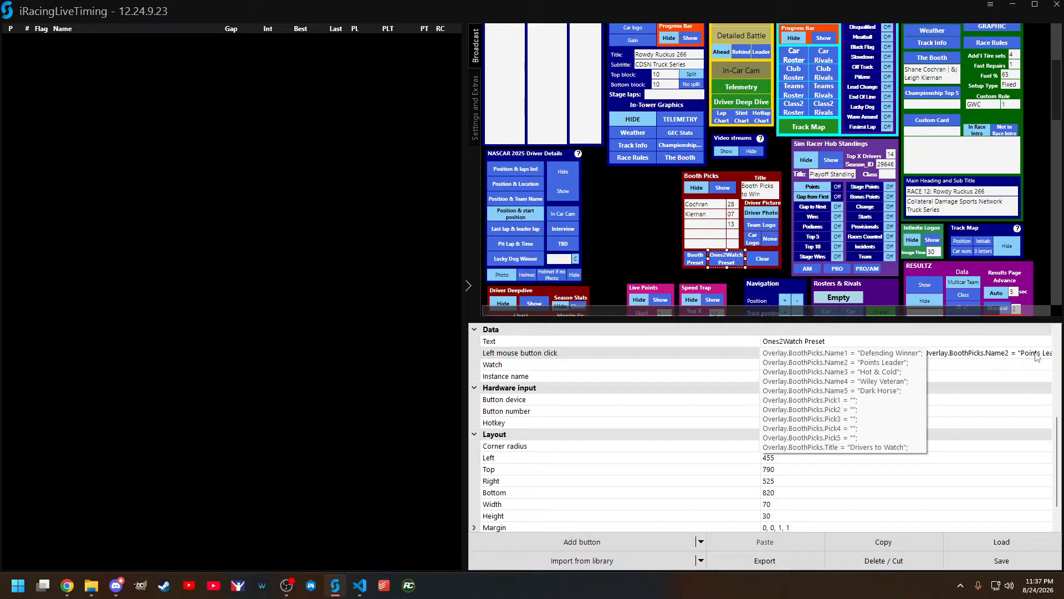
pyautogui.click(1036, 355)
pyautogui.click(1046, 352)
pyautogui.scroll(1, 980, 430)
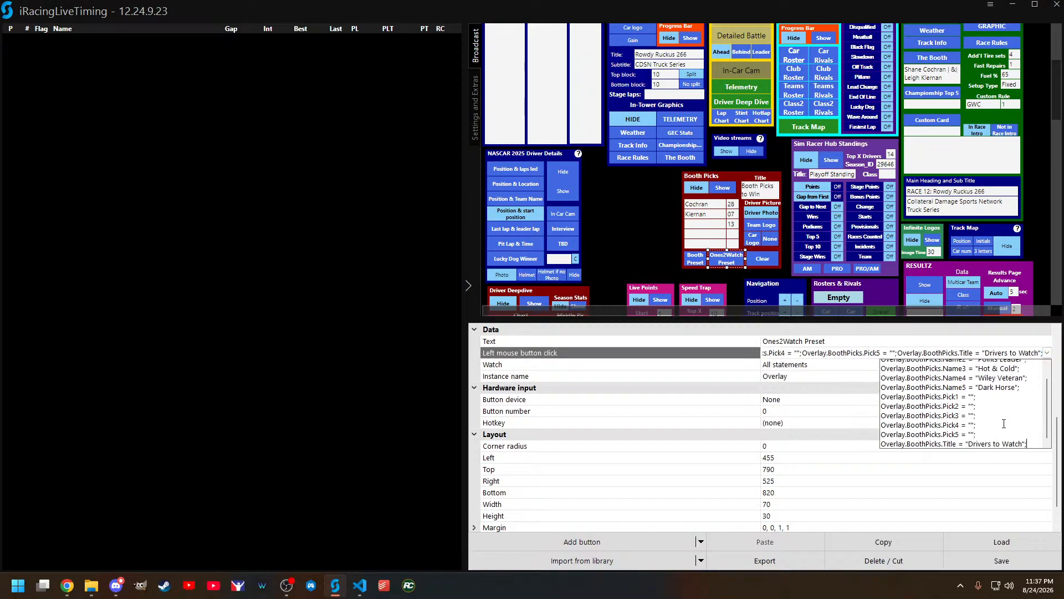
pyautogui.scroll(1, 1014, 424)
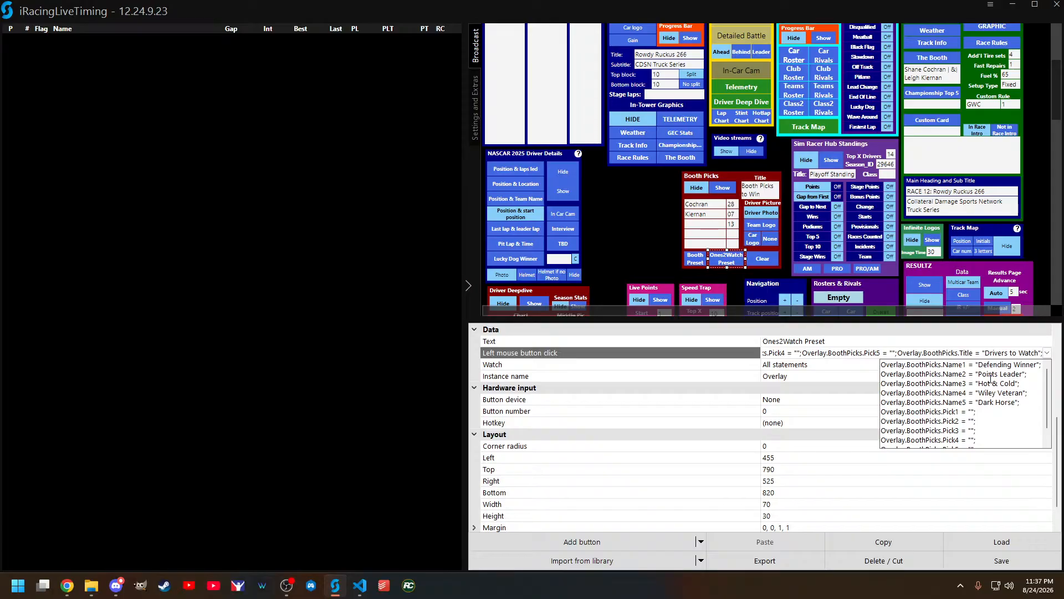
pyautogui.scroll(-1, 1001, 411)
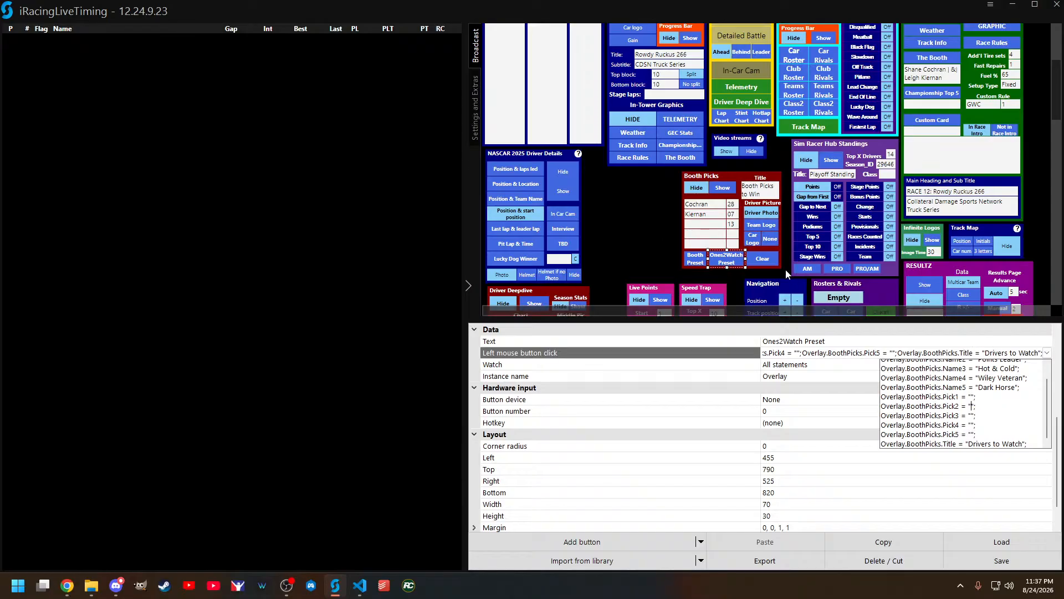
# Step: Look over the other overlay sections and highlight the Overlay.BoothPicks.Name5 = "Dark Horse" statement in the Ones2Watch Preset script
pyautogui.scroll(-1, 793, 198)
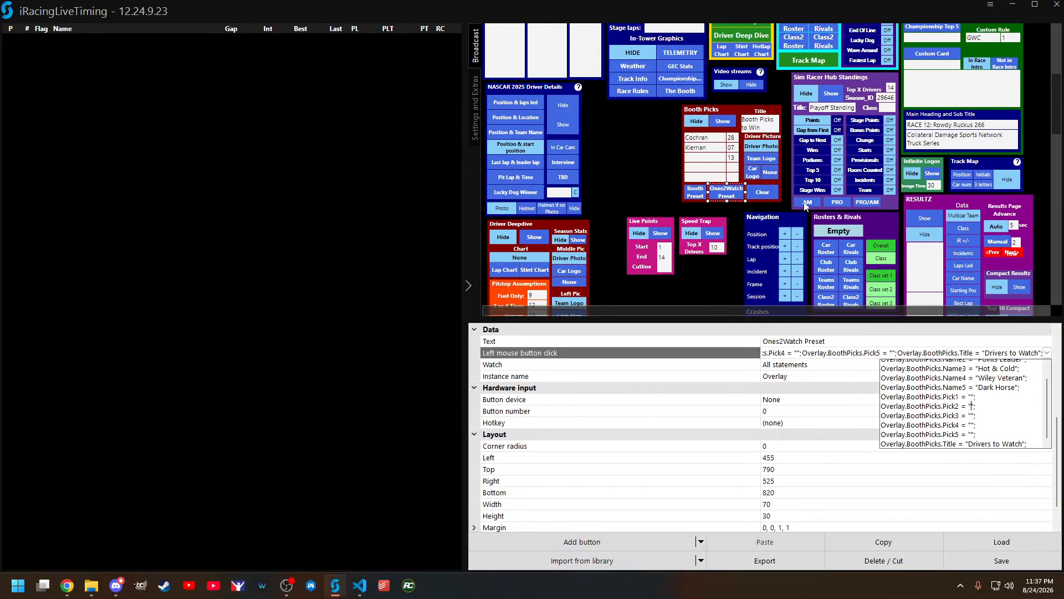
pyautogui.scroll(4, 806, 205)
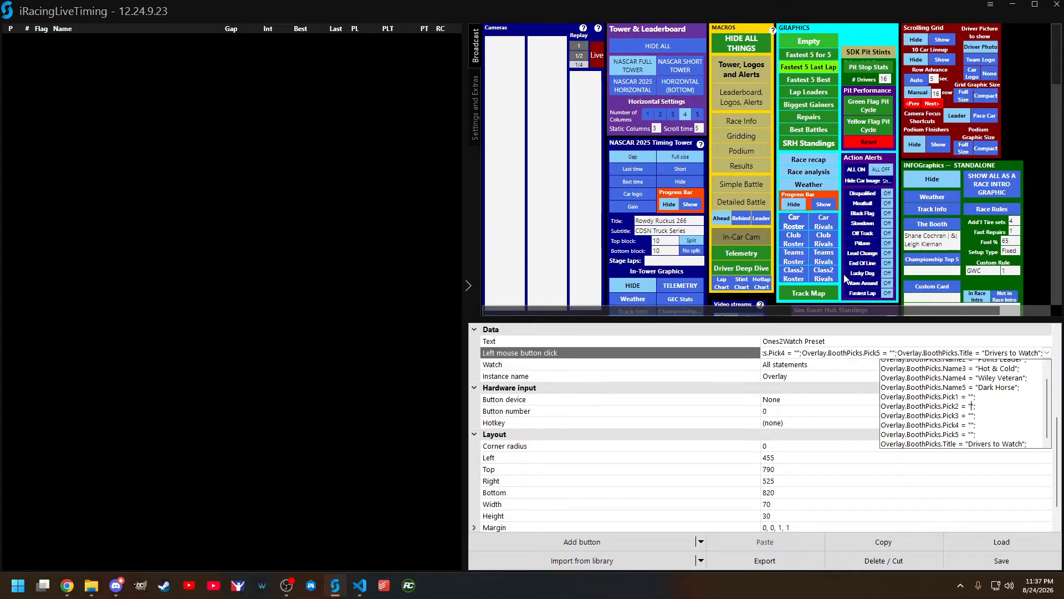
pyautogui.moveTo(1023, 387); pyautogui.dragTo(881, 388)
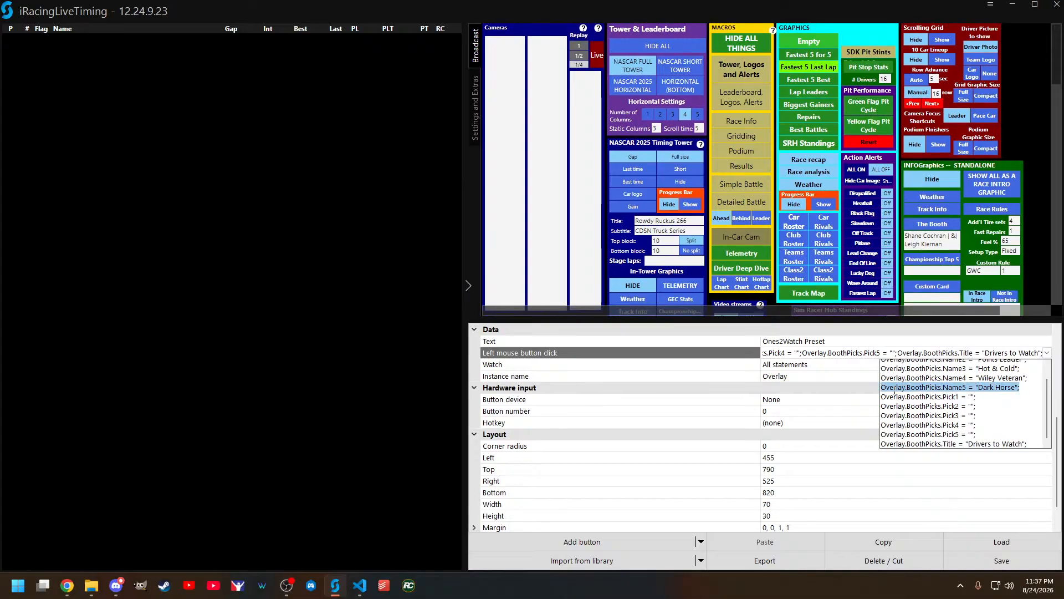